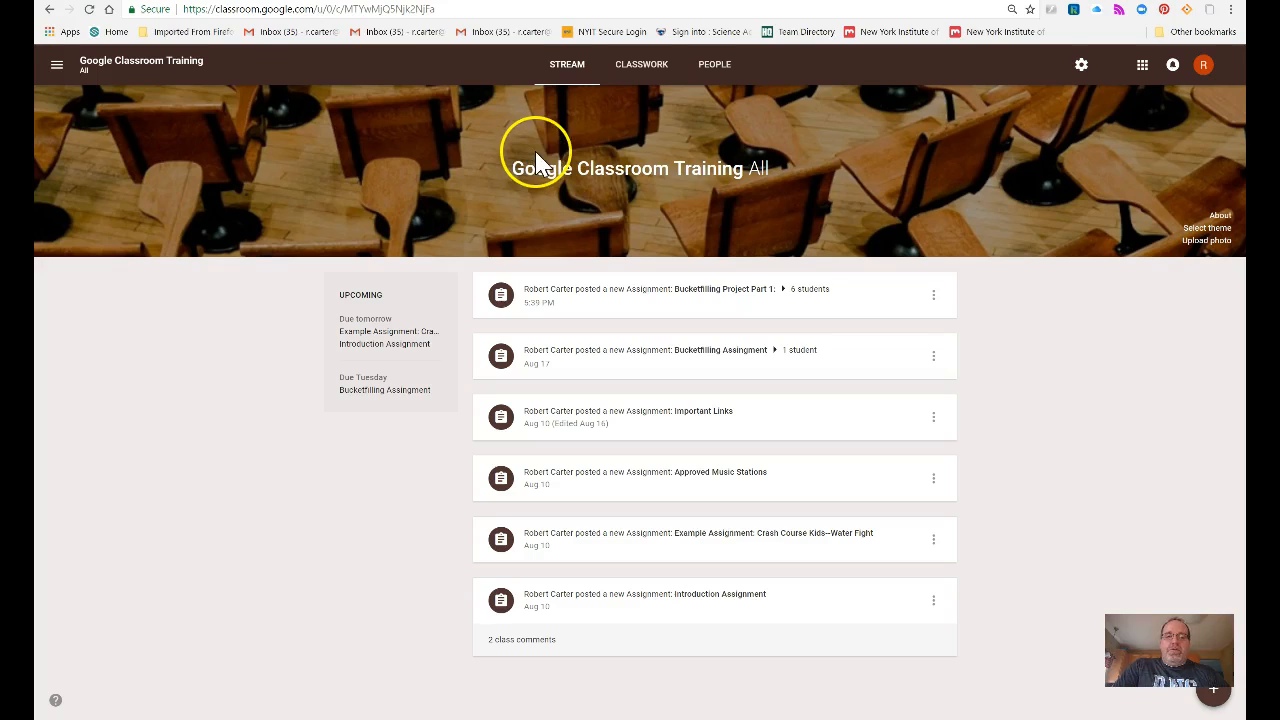
Step: Show the Classwork page and expand the Introduction Assignment, which has 23 turned in and 2 graded
{"action": "left_click", "coordinate": [624, 80]}
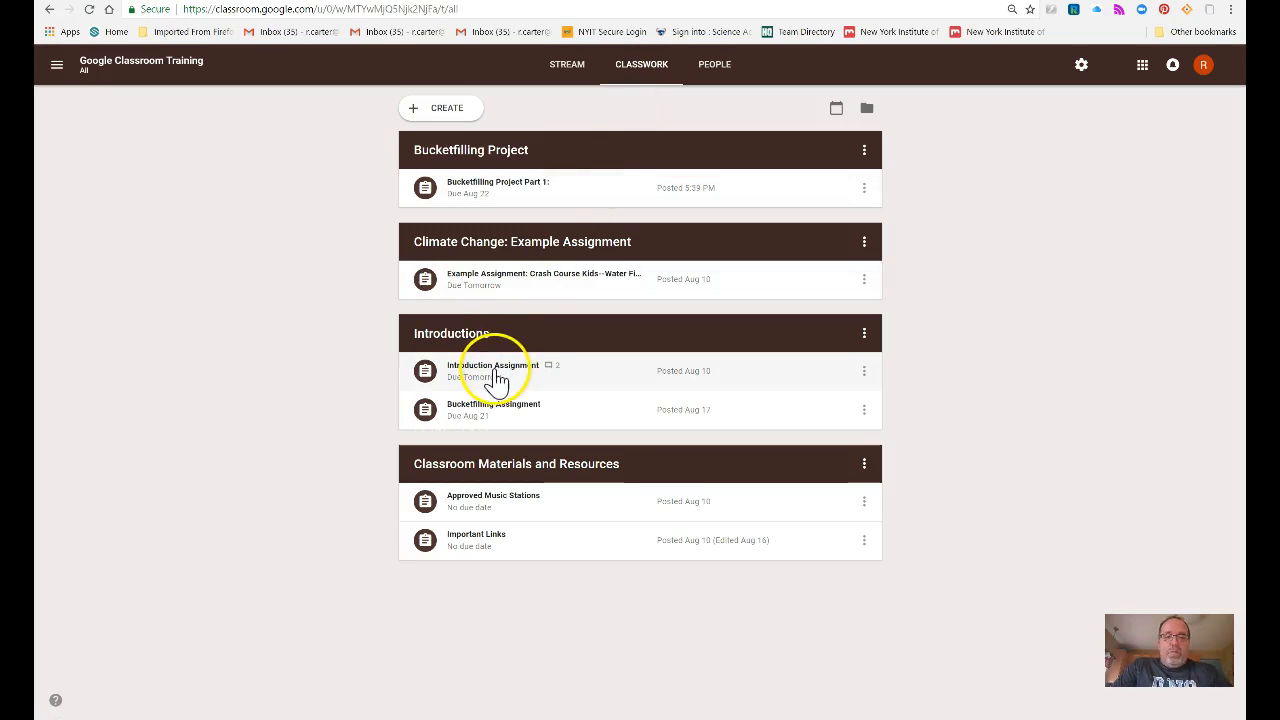
{"action": "left_click", "coordinate": [468, 380]}
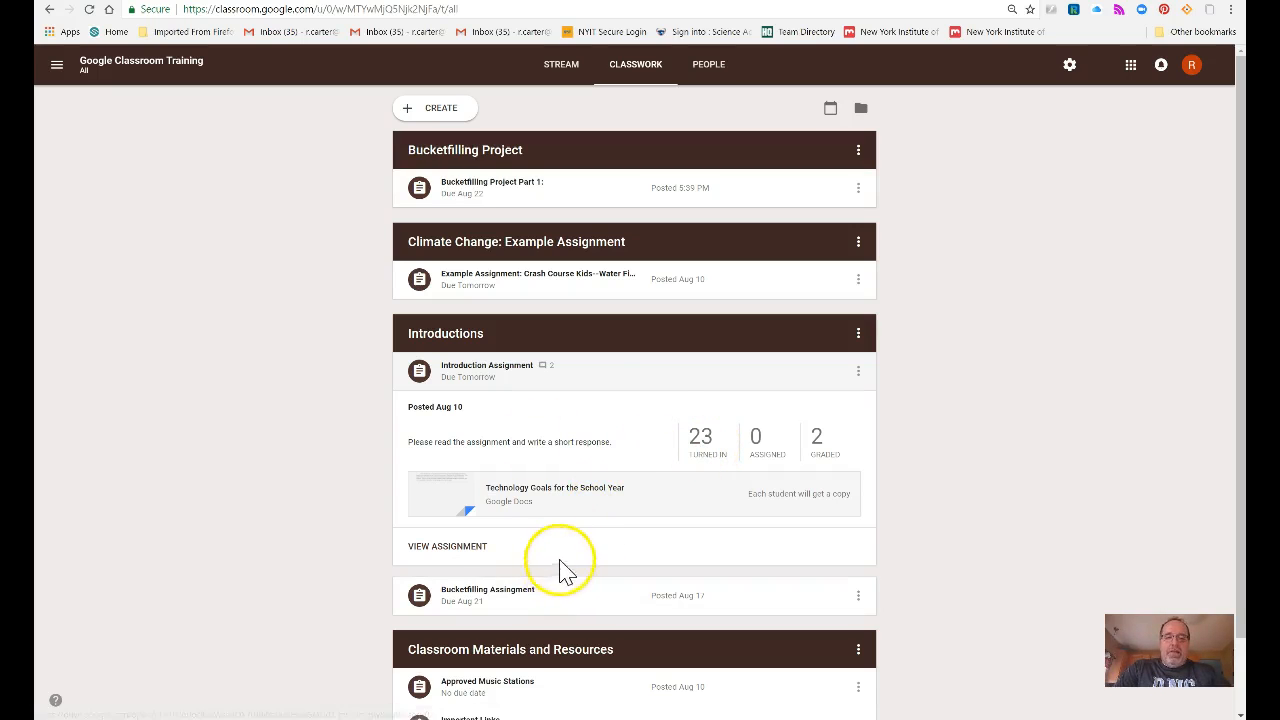
Step: Open the Introduction Assignment's student work and filter it by Graded, then back to Turned in
{"action": "left_click", "coordinate": [450, 547]}
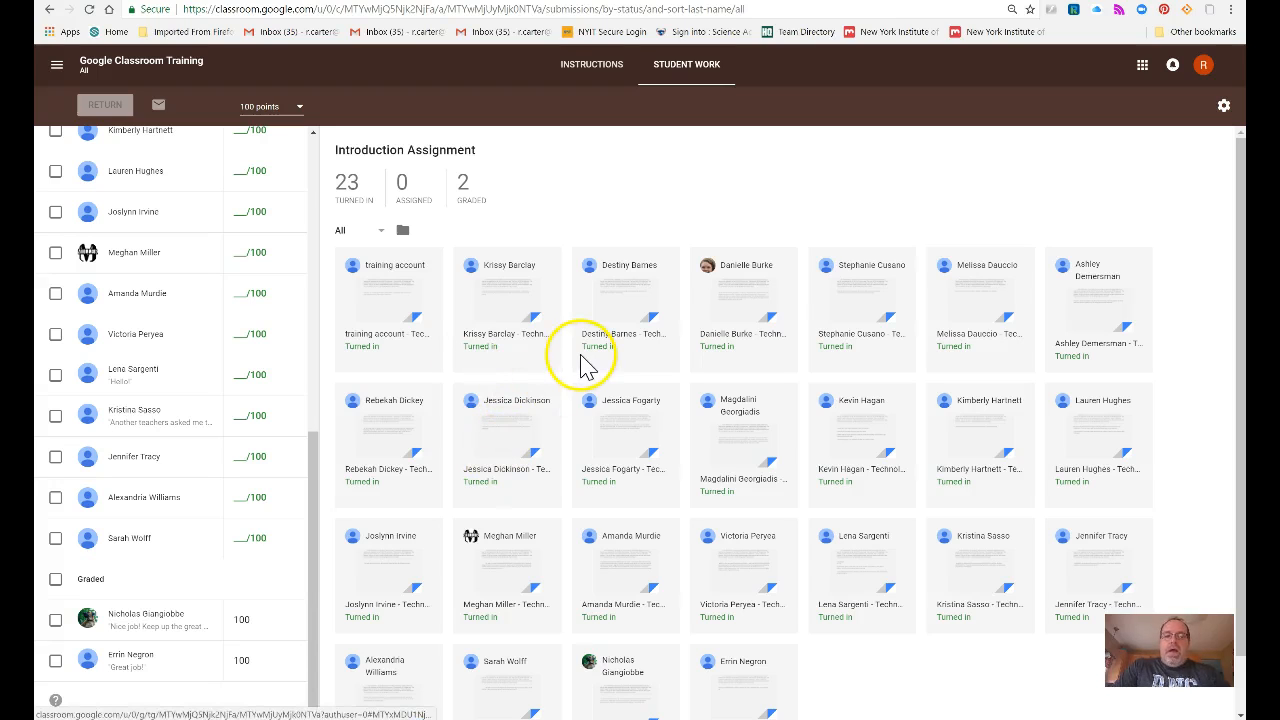
{"action": "scroll", "coordinate": [416, 450], "scroll_direction": "down", "scroll_amount": 1}
{"action": "scroll", "coordinate": [420, 471], "scroll_direction": "up", "scroll_amount": 1}
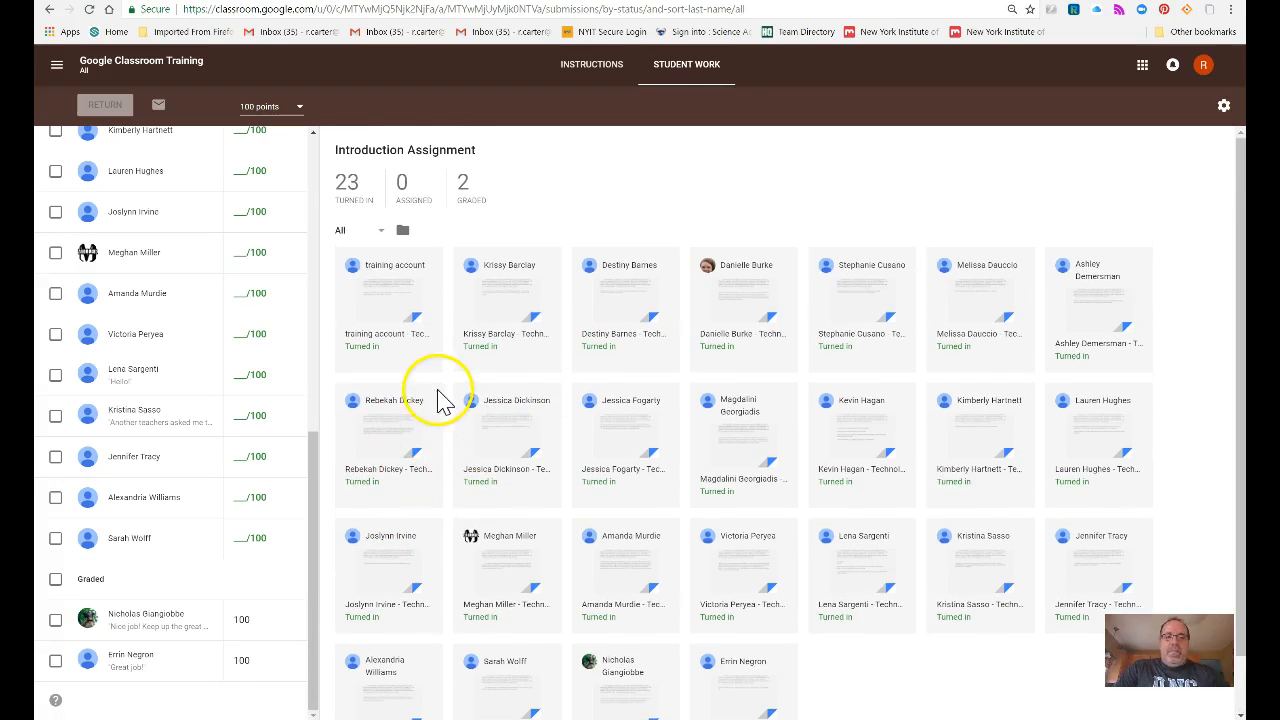
{"action": "left_click", "coordinate": [356, 195]}
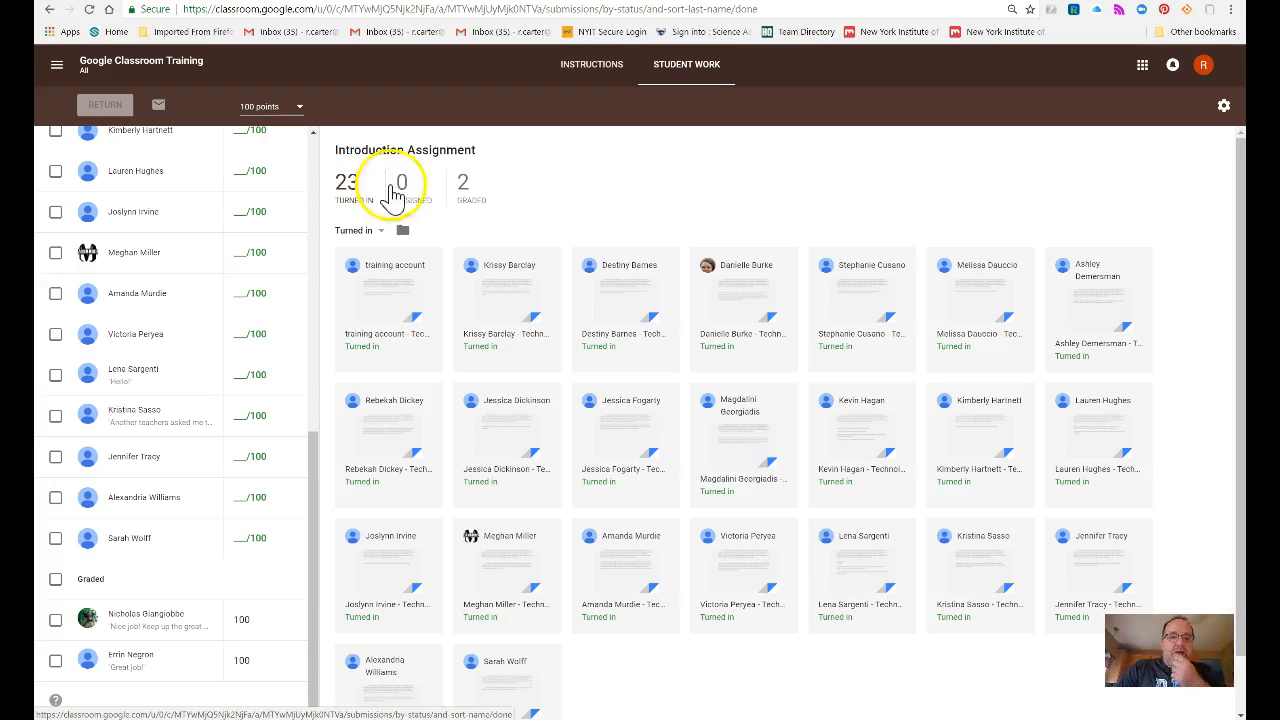
{"action": "left_click", "coordinate": [463, 188]}
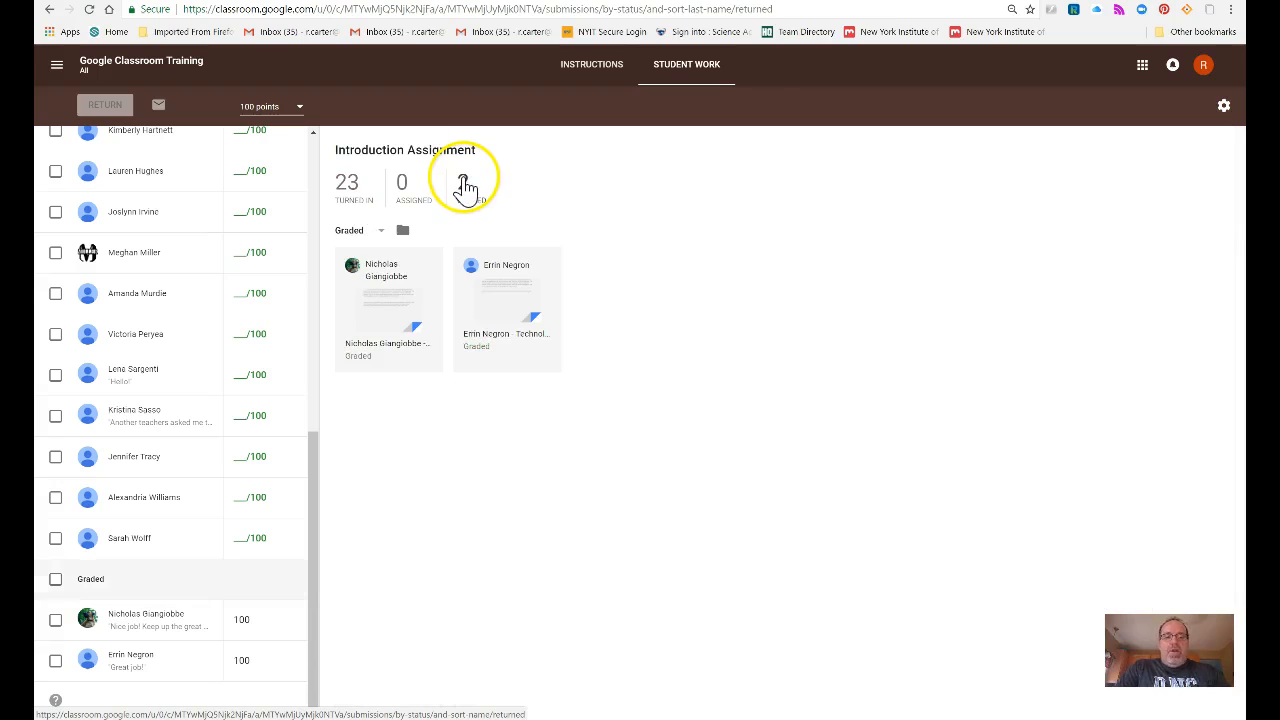
{"action": "left_click", "coordinate": [356, 205]}
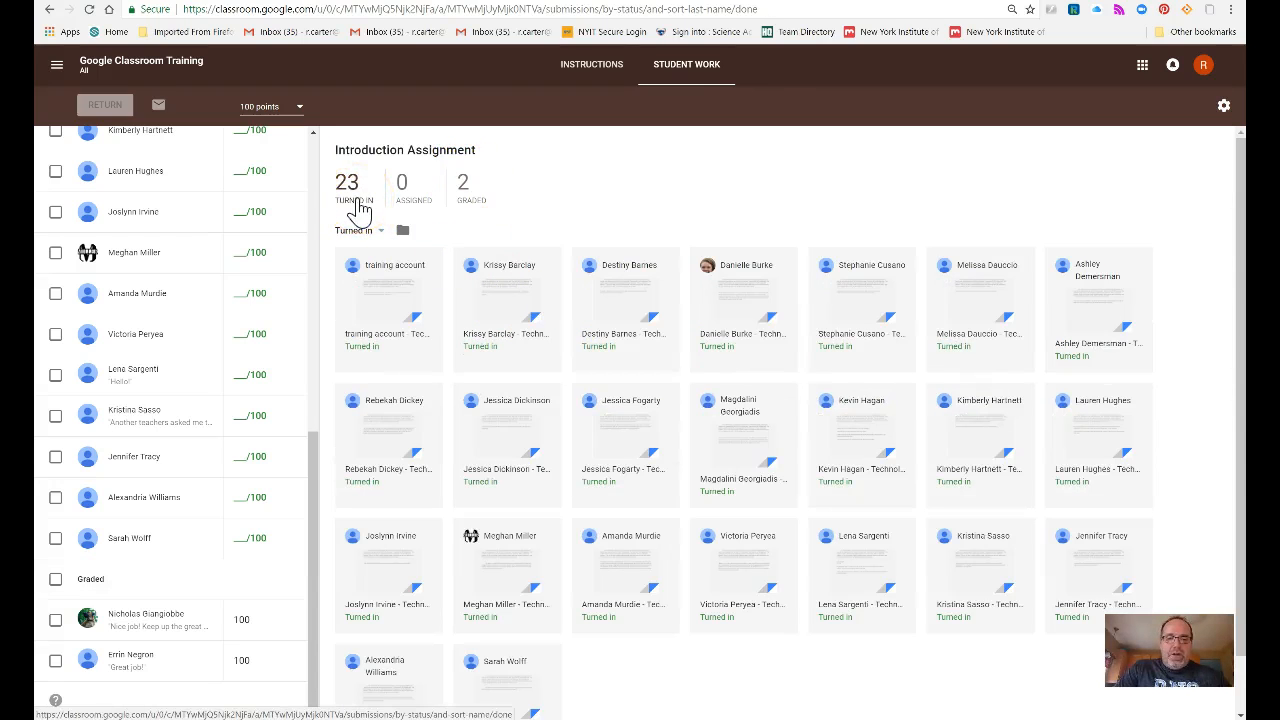
Step: Open one student's turned-in document and give it a draft grade of 95/100
{"action": "left_click", "coordinate": [498, 432]}
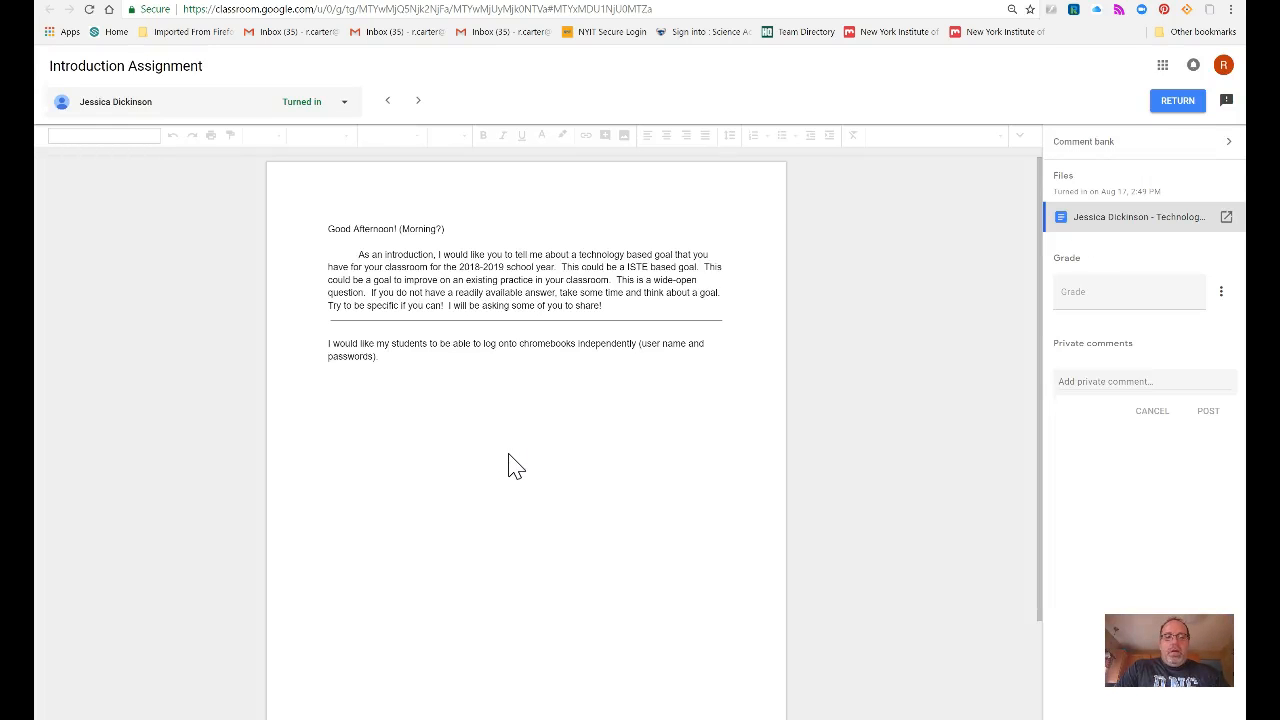
{"action": "left_click", "coordinate": [491, 432]}
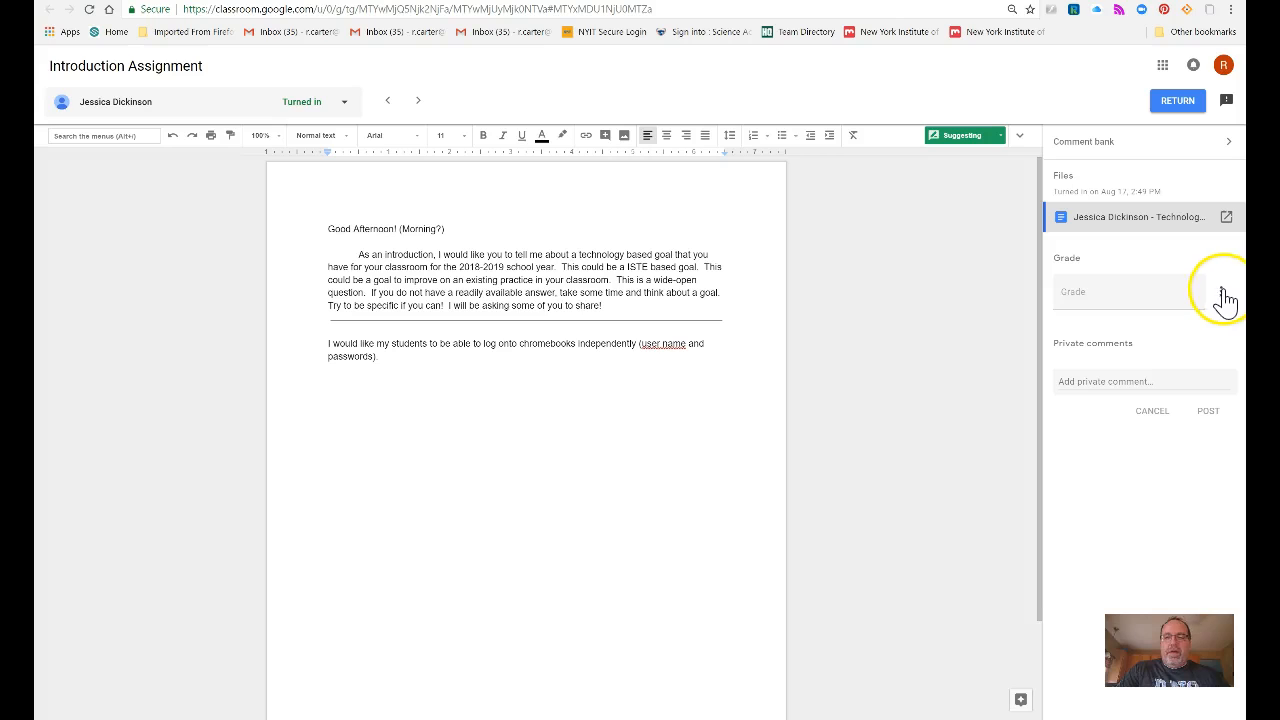
{"action": "left_click", "coordinate": [1146, 297]}
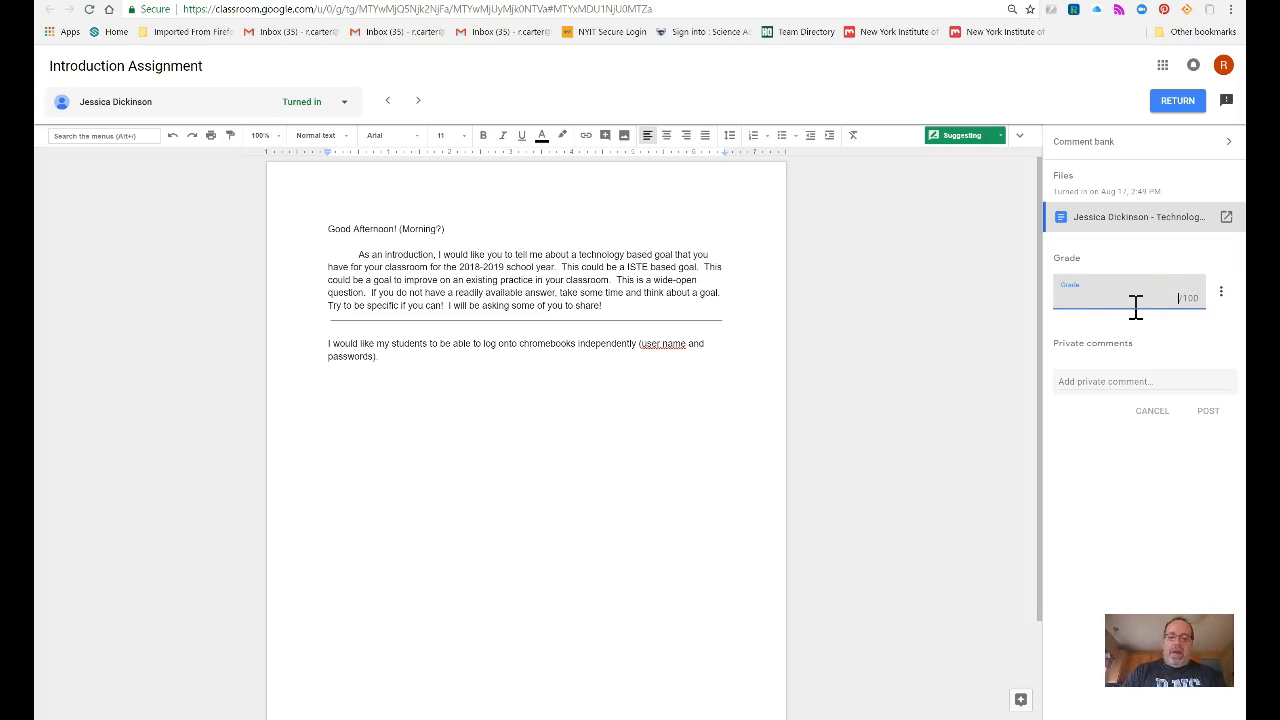
{"action": "key", "text": "Return"}
{"action": "left_click", "coordinate": [1144, 302]}
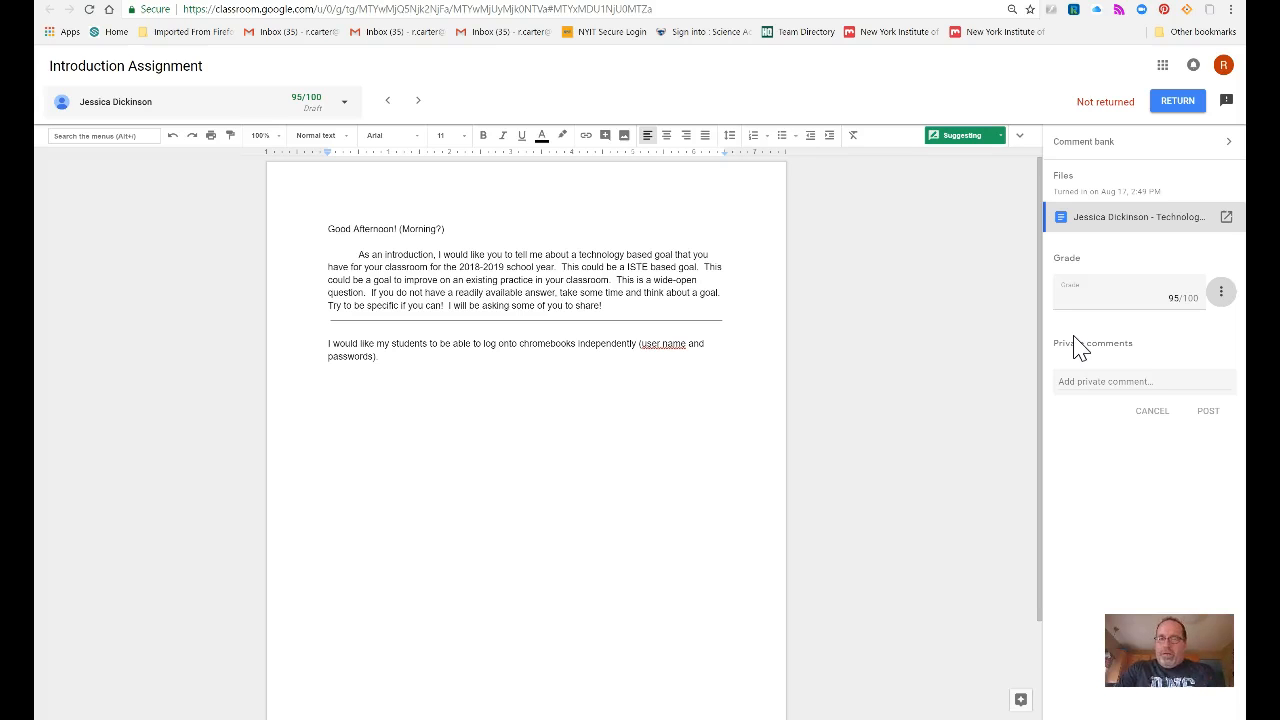
Step: Post the private comment 'Great Job! That is a good goal for the school year!' and open the comment bank
{"action": "left_click", "coordinate": [1099, 381]}
{"action": "type", "text": "Great Job! That is a good g"}
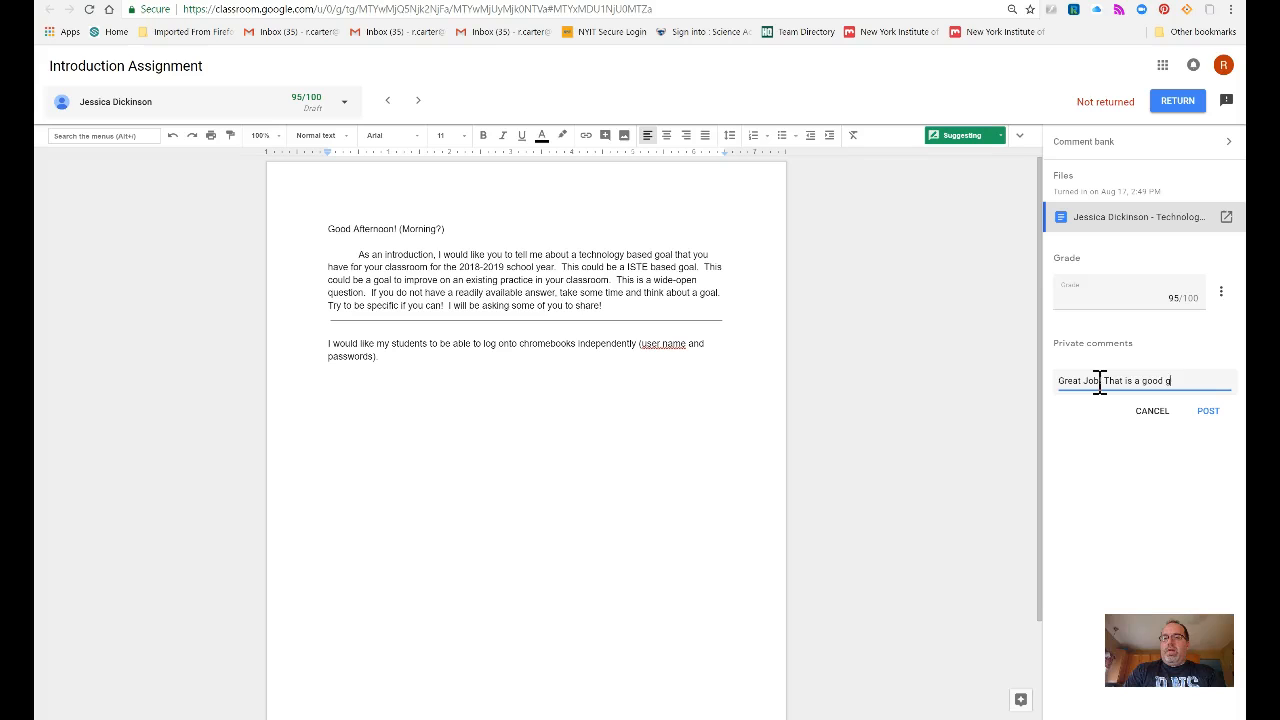
{"action": "type", "text": "oal for the school year!"}
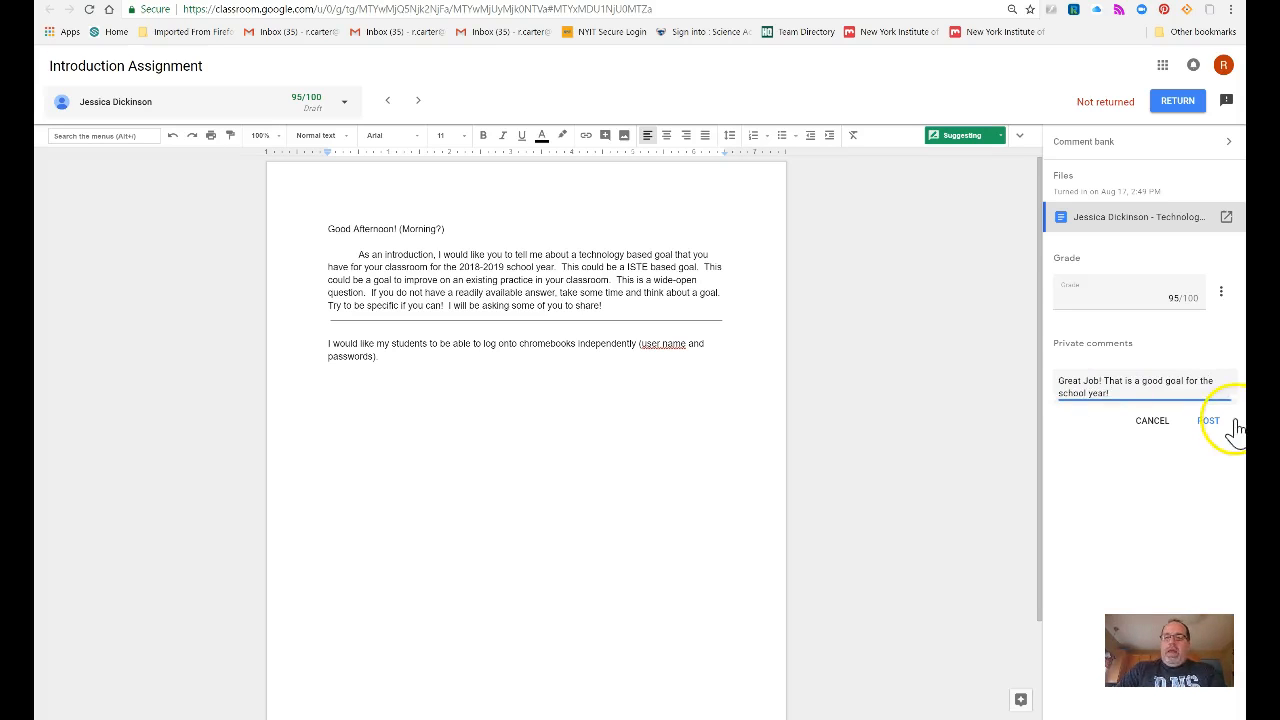
{"action": "left_click", "coordinate": [1212, 421]}
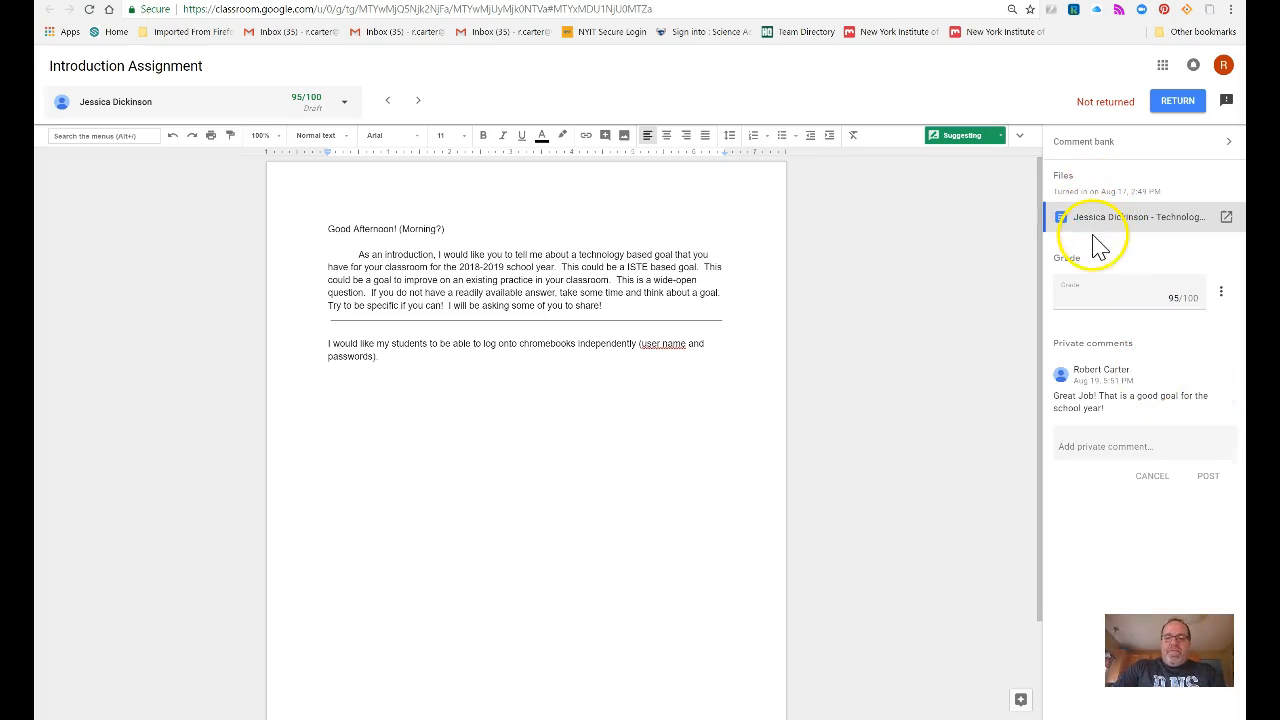
{"action": "left_click", "coordinate": [1108, 141]}
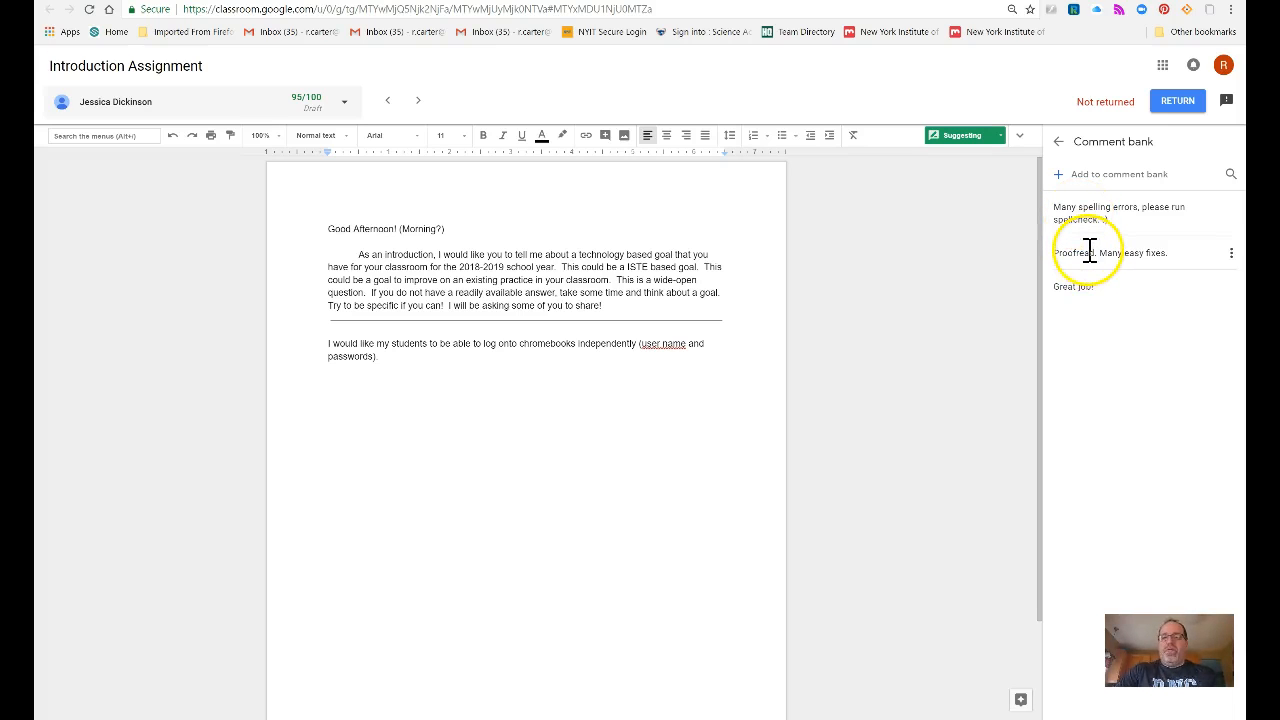
Step: Paste the copied YouTube link into the private comment field, then cut it back out
{"action": "left_click", "coordinate": [1229, 255]}
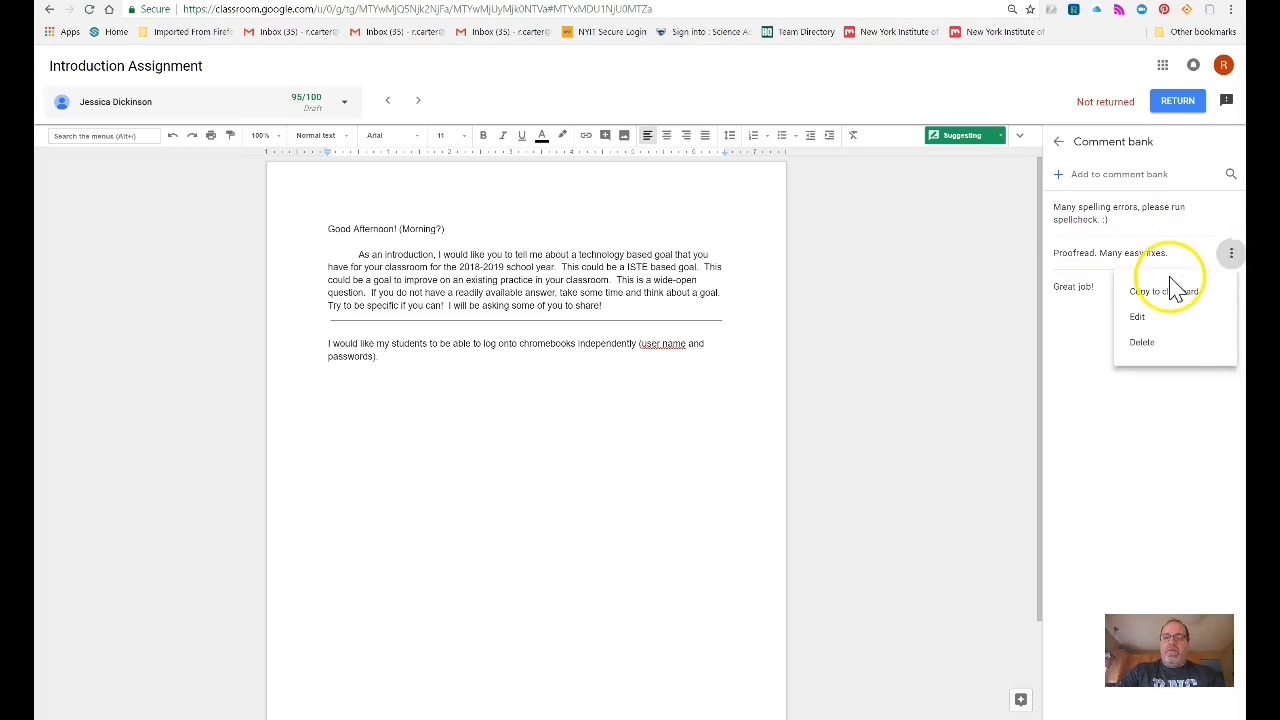
{"action": "left_click", "coordinate": [1059, 146]}
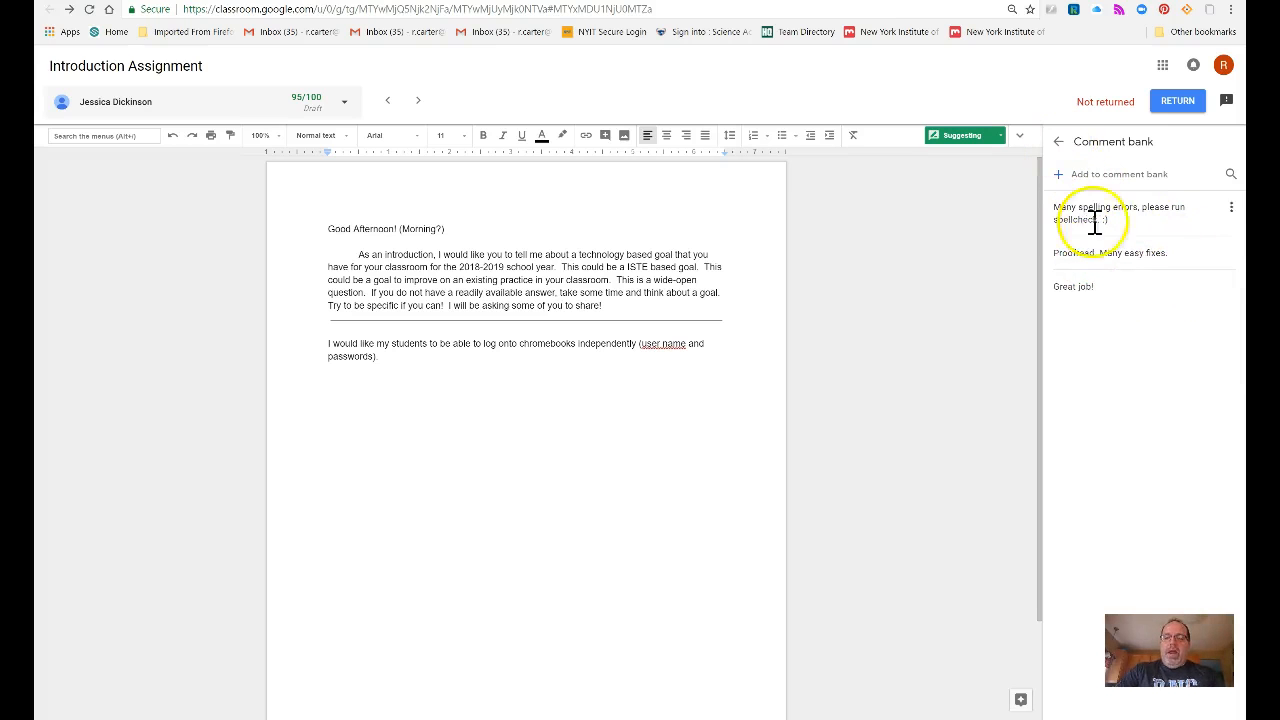
{"action": "left_click", "coordinate": [1059, 143]}
{"action": "left_click", "coordinate": [1105, 448]}
{"action": "right_click", "coordinate": [1103, 449]}
{"action": "left_click", "coordinate": [1115, 557]}
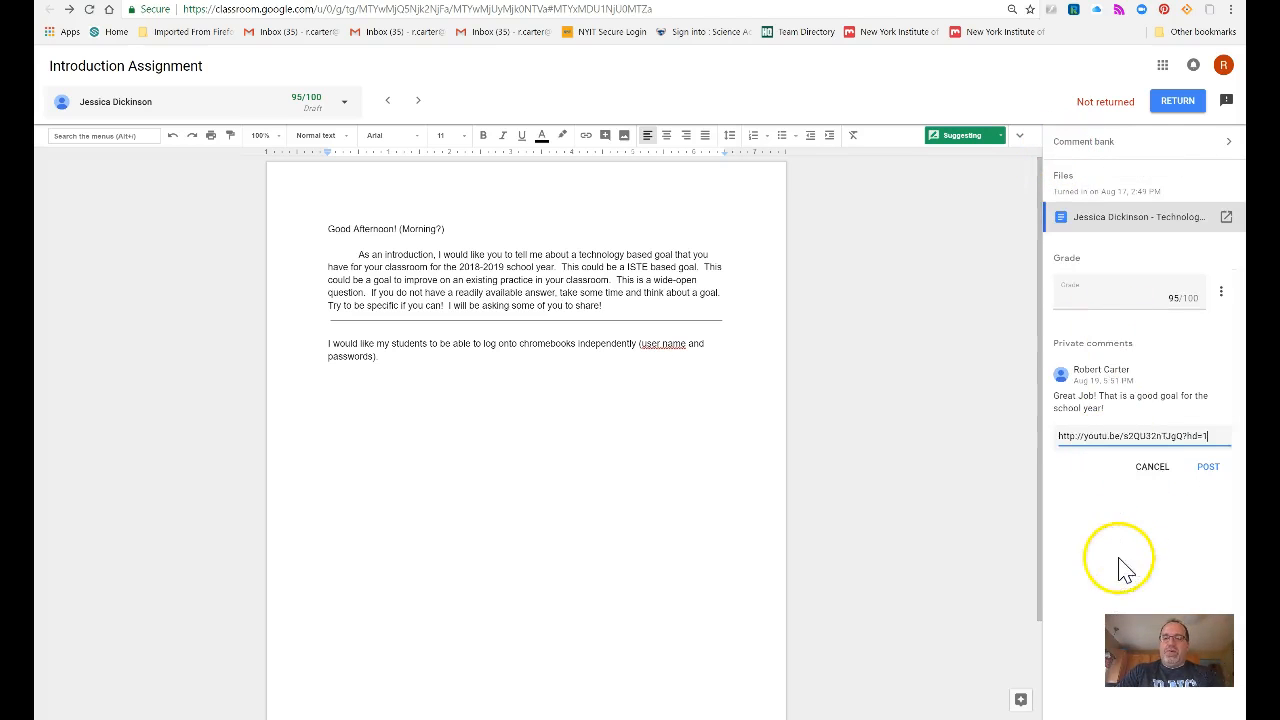
{"action": "left_click_drag", "start_coordinate": [1214, 437], "coordinate": [922, 430]}
{"action": "key", "text": "ctrl+x"}
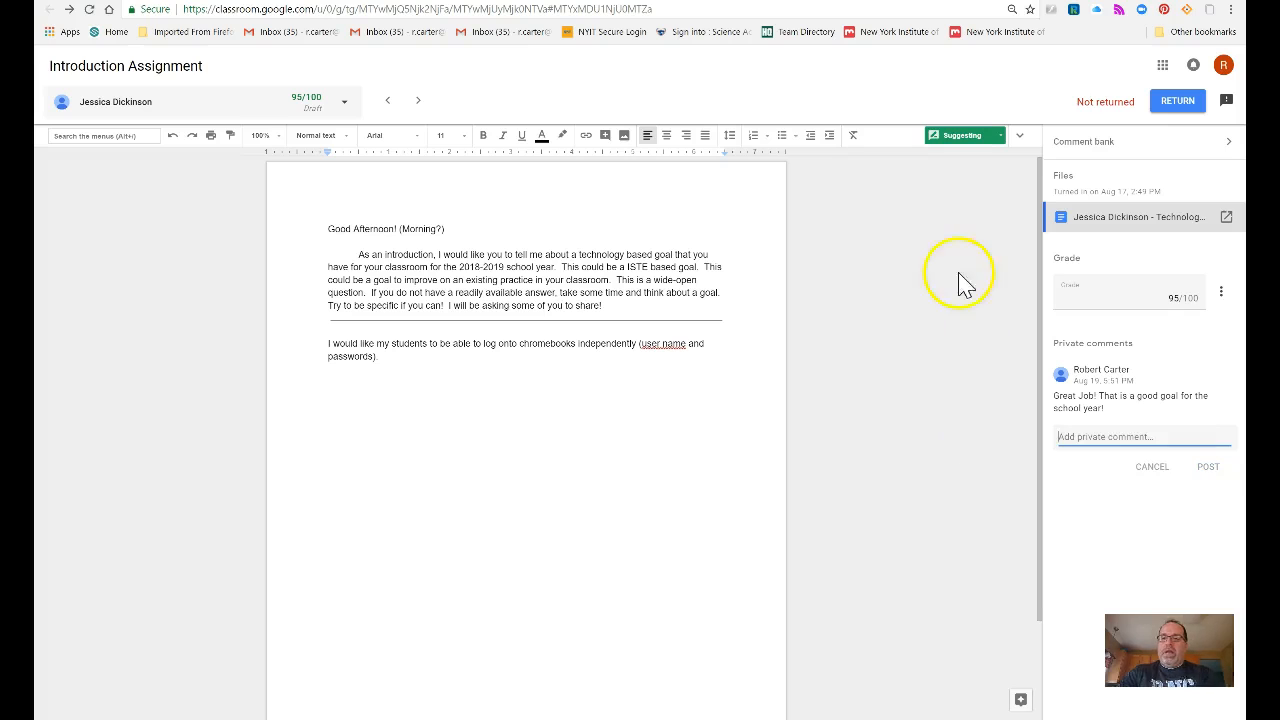
Step: Copy the spelling-errors comment from the comment bank, paste it into the private comment field, then delete it
{"action": "left_click", "coordinate": [1068, 141]}
{"action": "left_click", "coordinate": [1231, 207]}
{"action": "left_click", "coordinate": [1162, 252]}
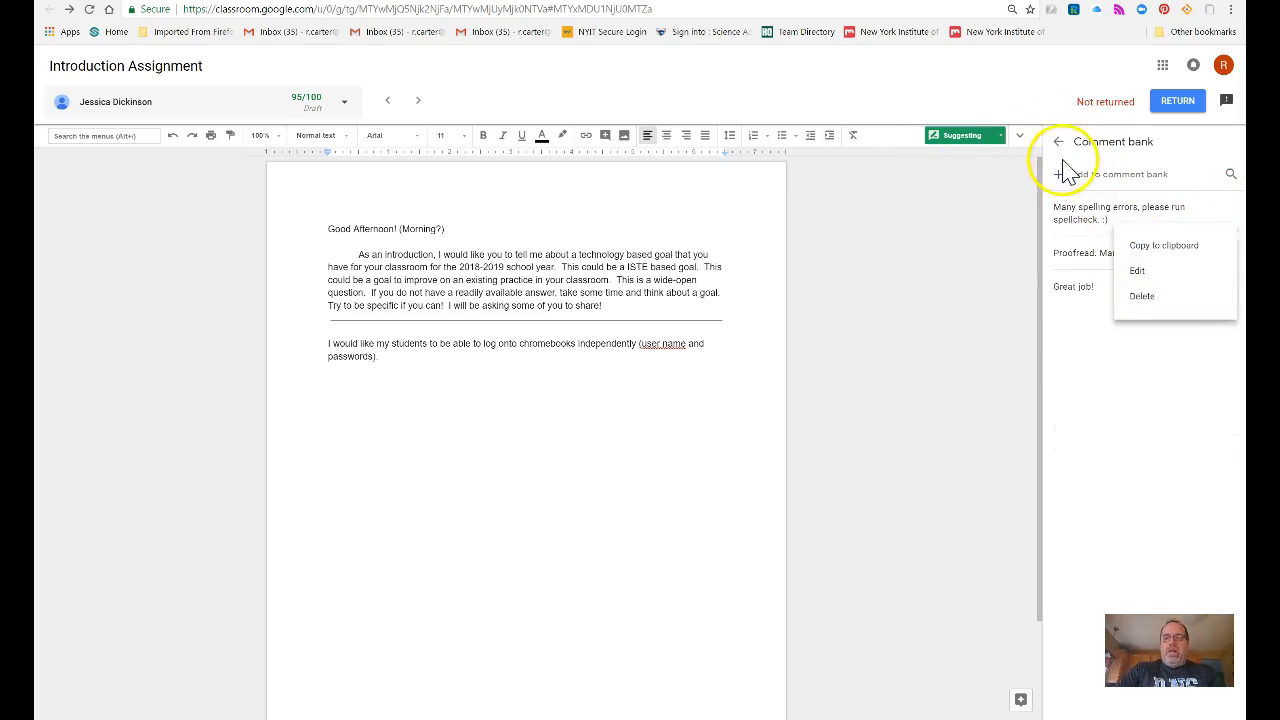
{"action": "left_click", "coordinate": [1058, 141]}
{"action": "left_click", "coordinate": [1105, 437]}
{"action": "right_click", "coordinate": [1105, 440]}
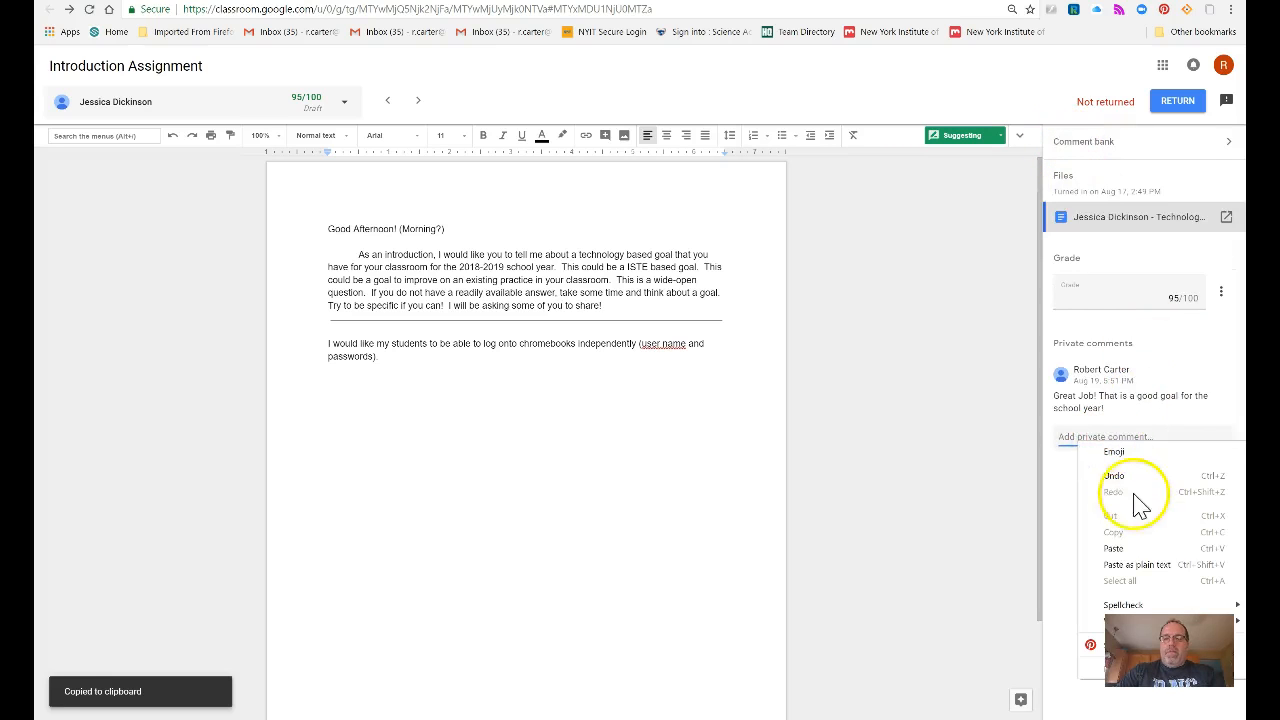
{"action": "left_click", "coordinate": [1129, 549]}
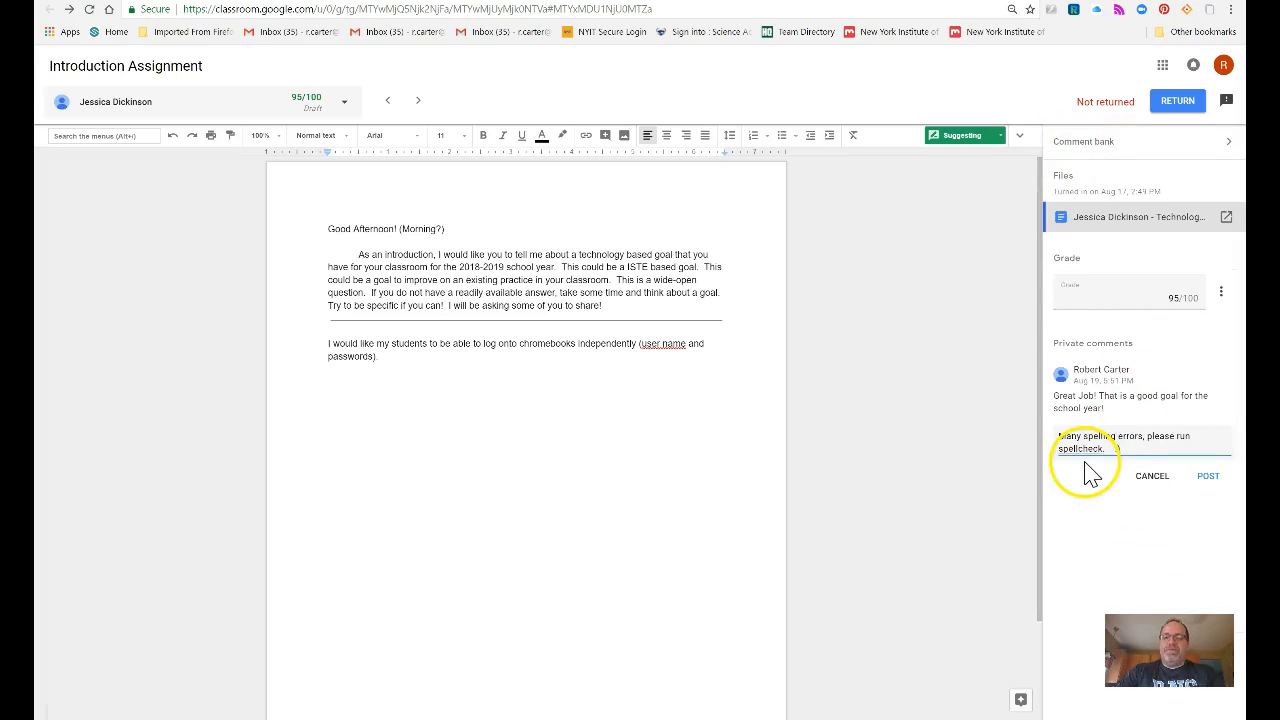
{"action": "left_click_drag", "start_coordinate": [1143, 451], "coordinate": [971, 414]}
{"action": "key", "text": "BackSpace"}
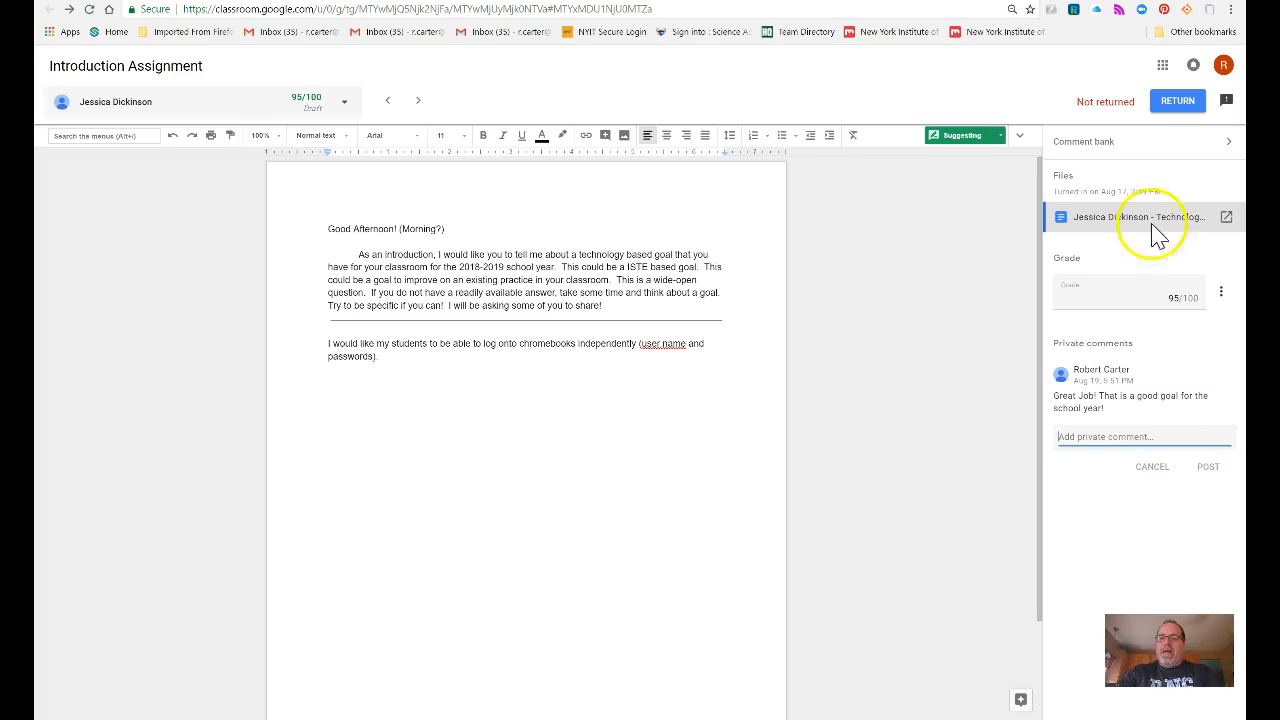
Step: Return the student's work with its 95/100 grade
{"action": "left_click", "coordinate": [1186, 106]}
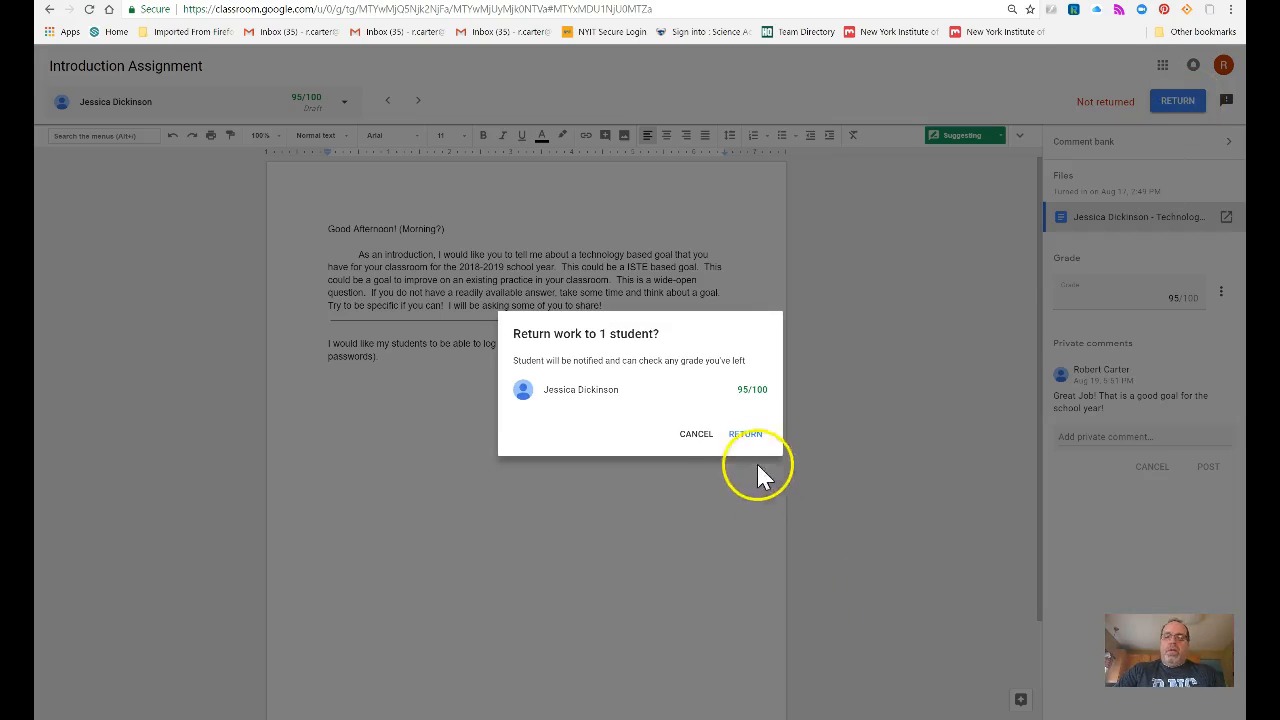
{"action": "left_click", "coordinate": [740, 438]}
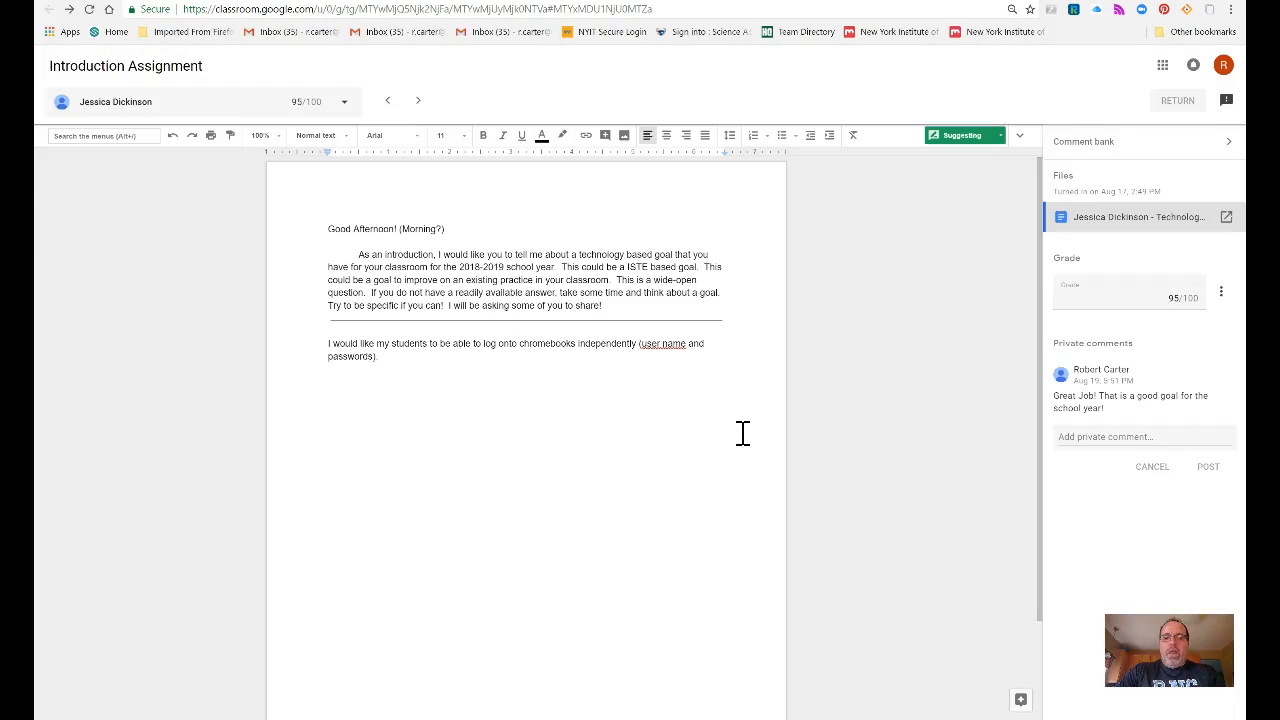
{"action": "left_click", "coordinate": [734, 418]}
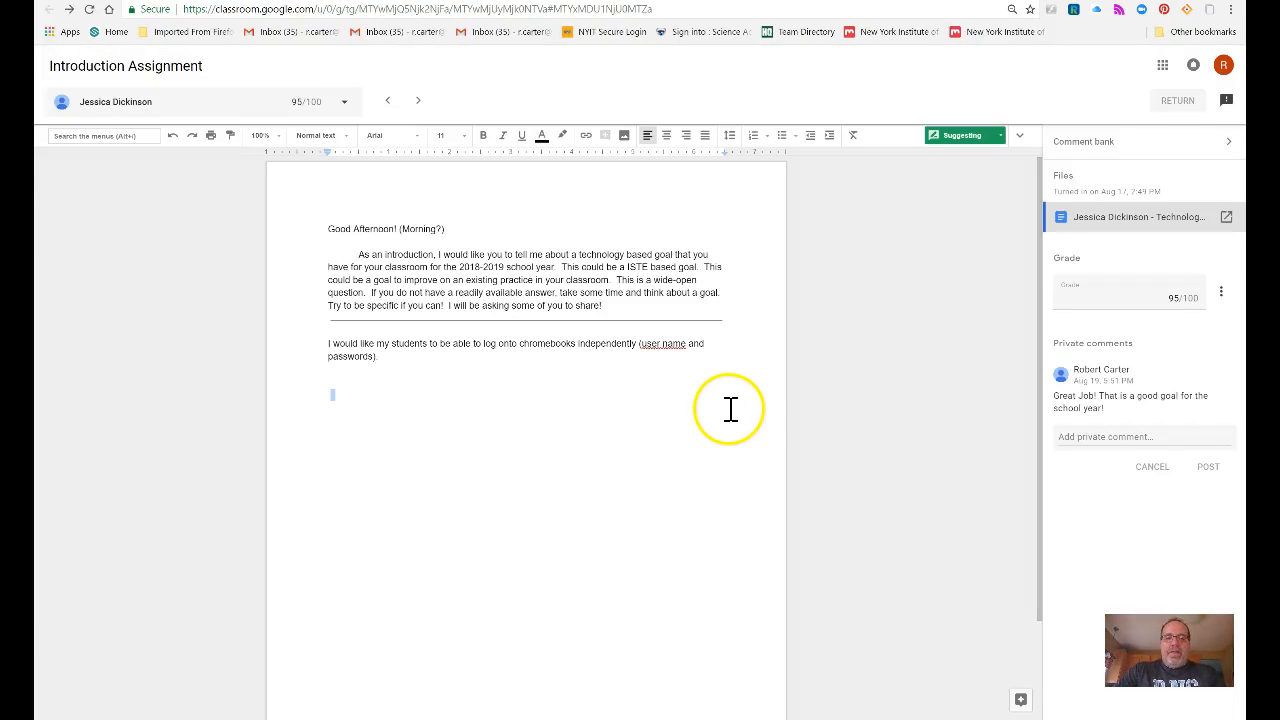
{"action": "left_click", "coordinate": [690, 316]}
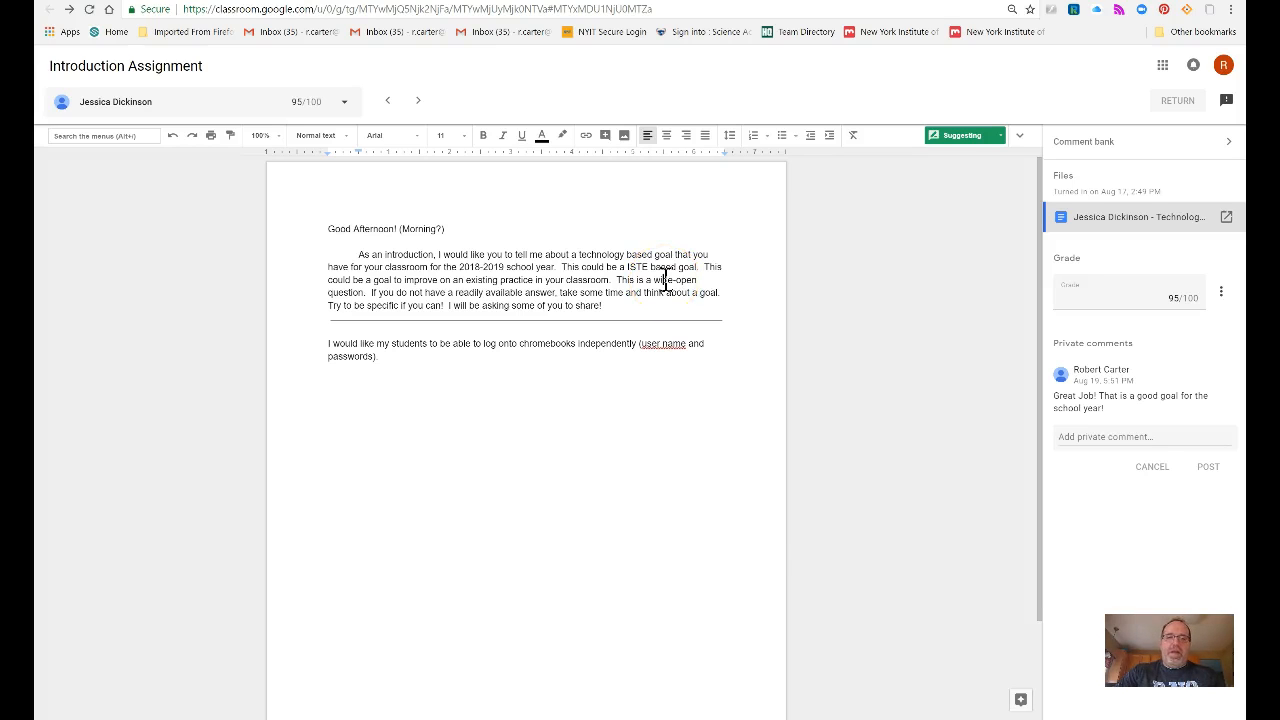
Step: Start an inline comment on the word 'wide-open', then discard it
{"action": "right_click", "coordinate": [665, 280]}
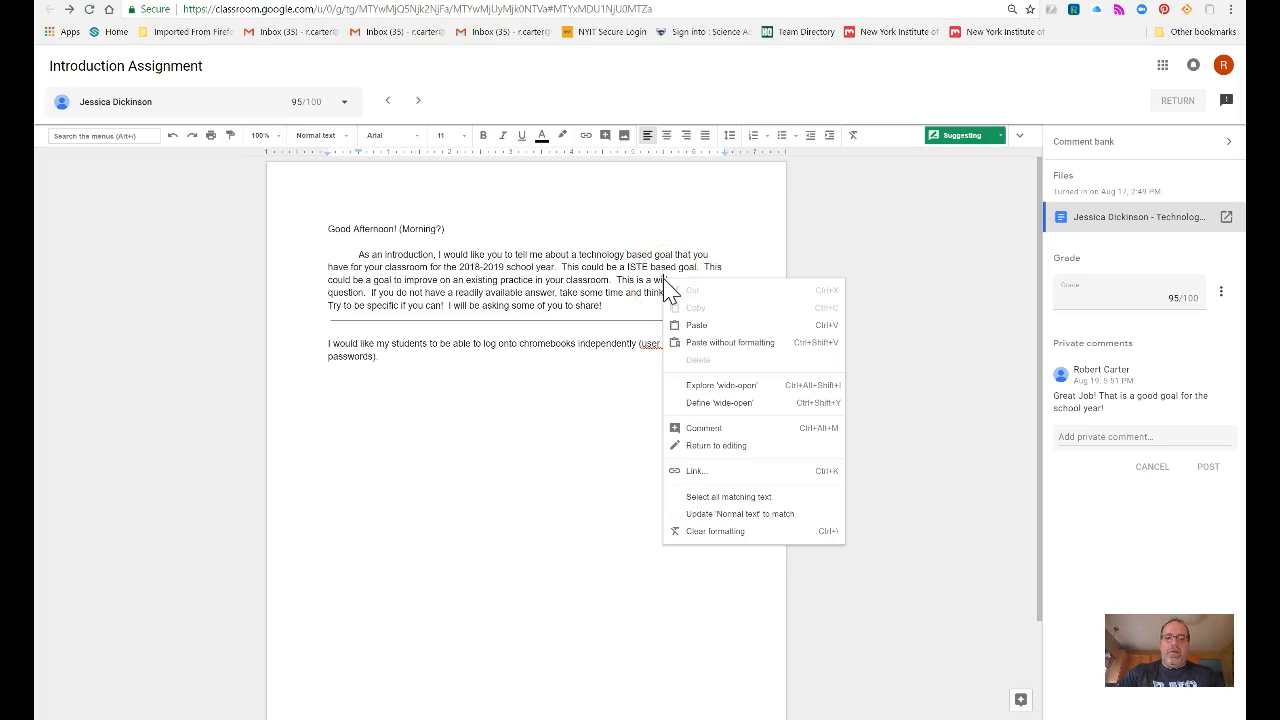
{"action": "left_click", "coordinate": [703, 428]}
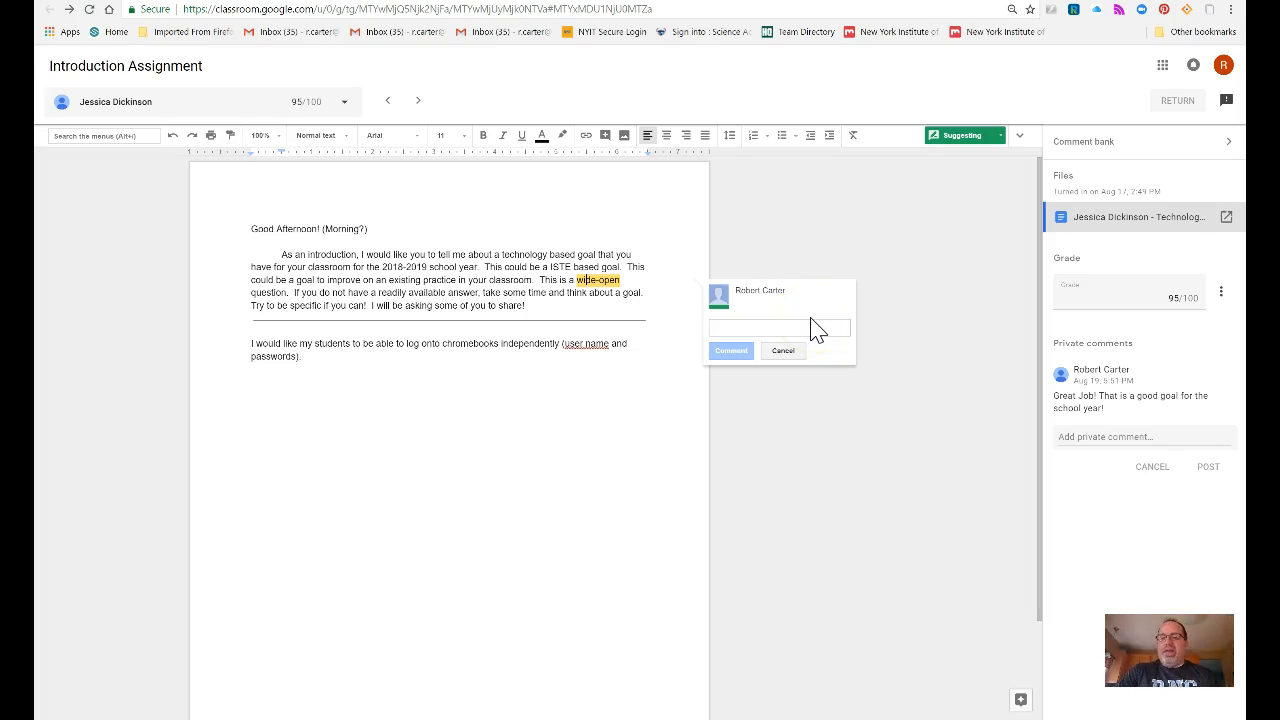
{"action": "left_click", "coordinate": [783, 351]}
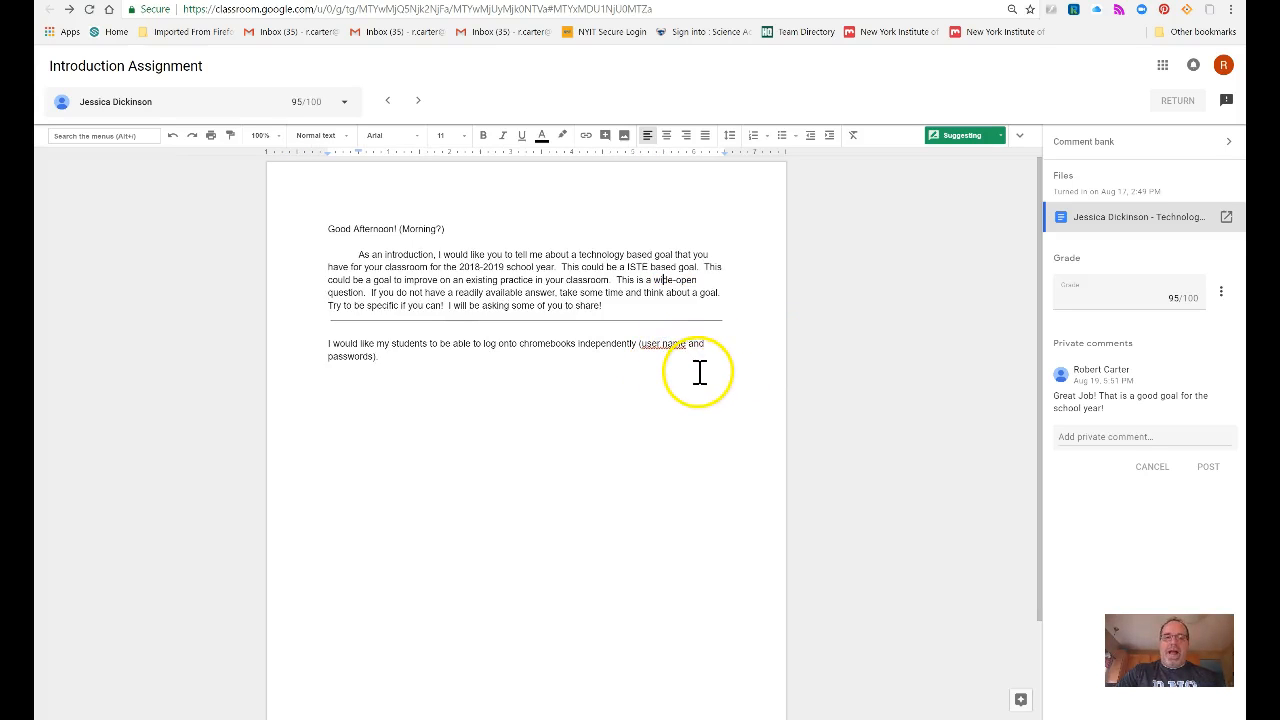
{"action": "right_click", "coordinate": [700, 372]}
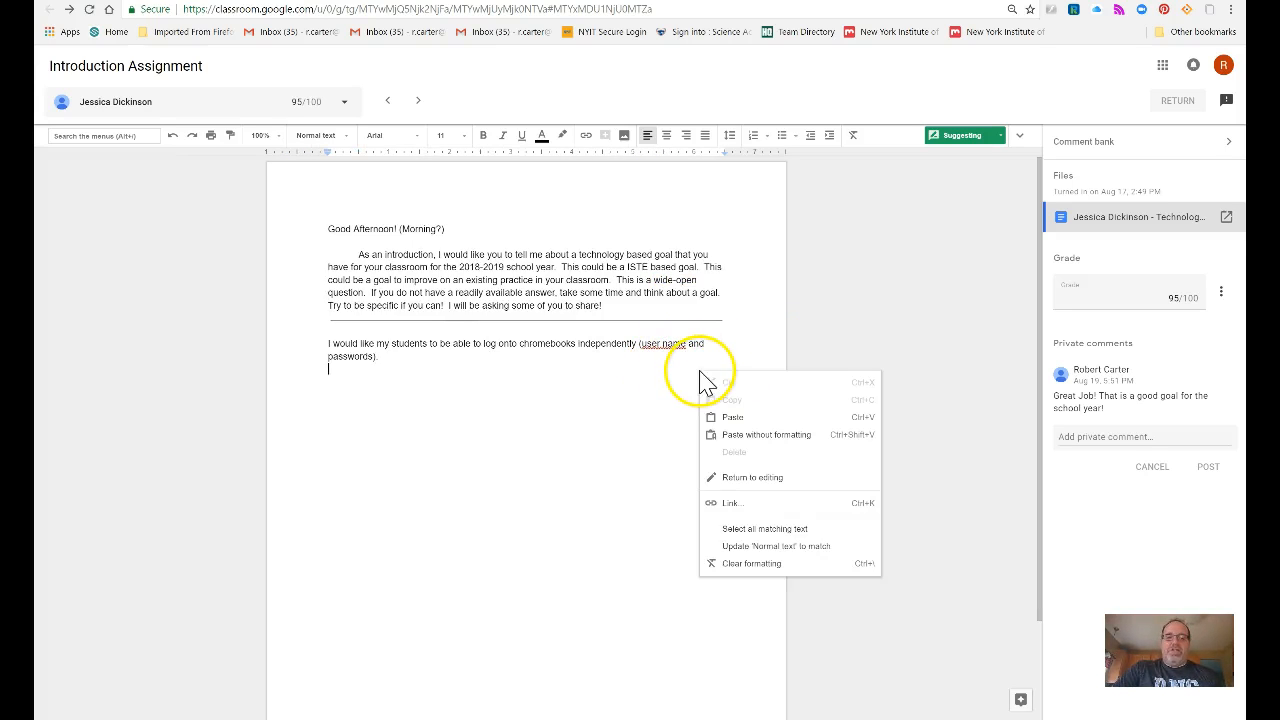
{"action": "left_click", "coordinate": [651, 434]}
Step: Add the comment 'One word.' to 'user name' in the student's document
{"action": "left_click_drag", "start_coordinate": [723, 344], "coordinate": [641, 345]}
{"action": "left_click", "coordinate": [700, 332]}
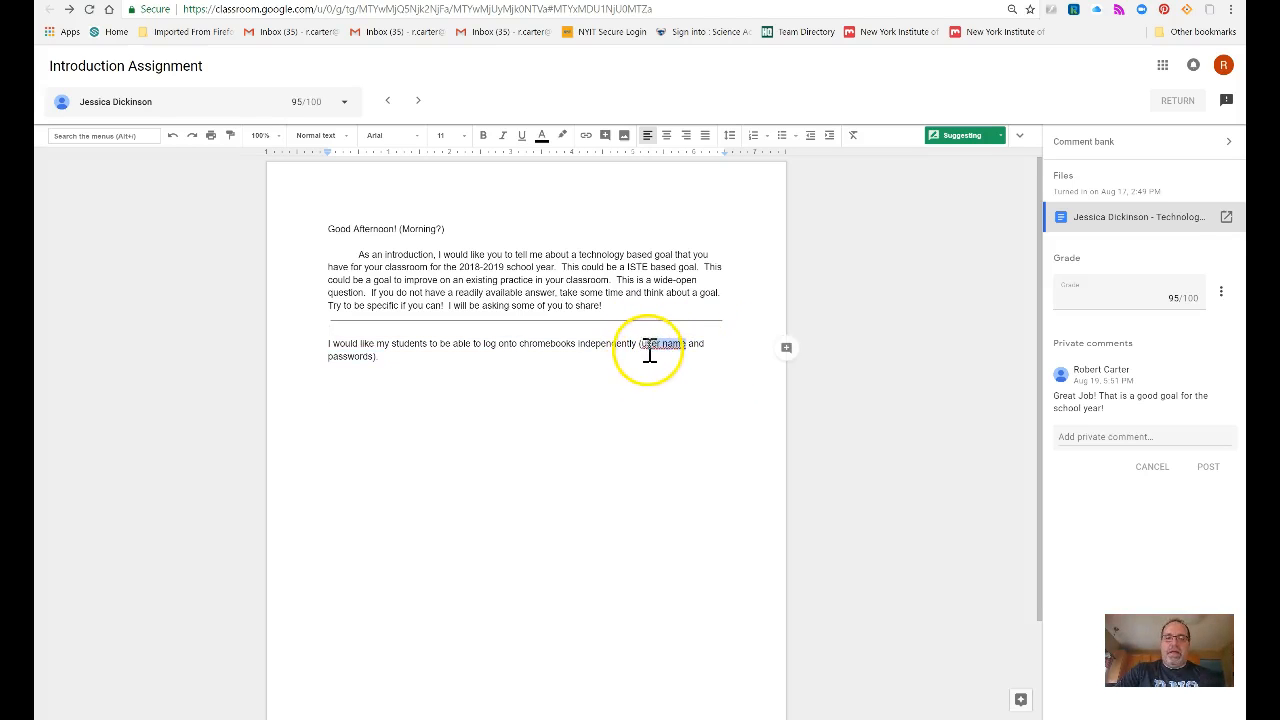
{"action": "right_click", "coordinate": [656, 334]}
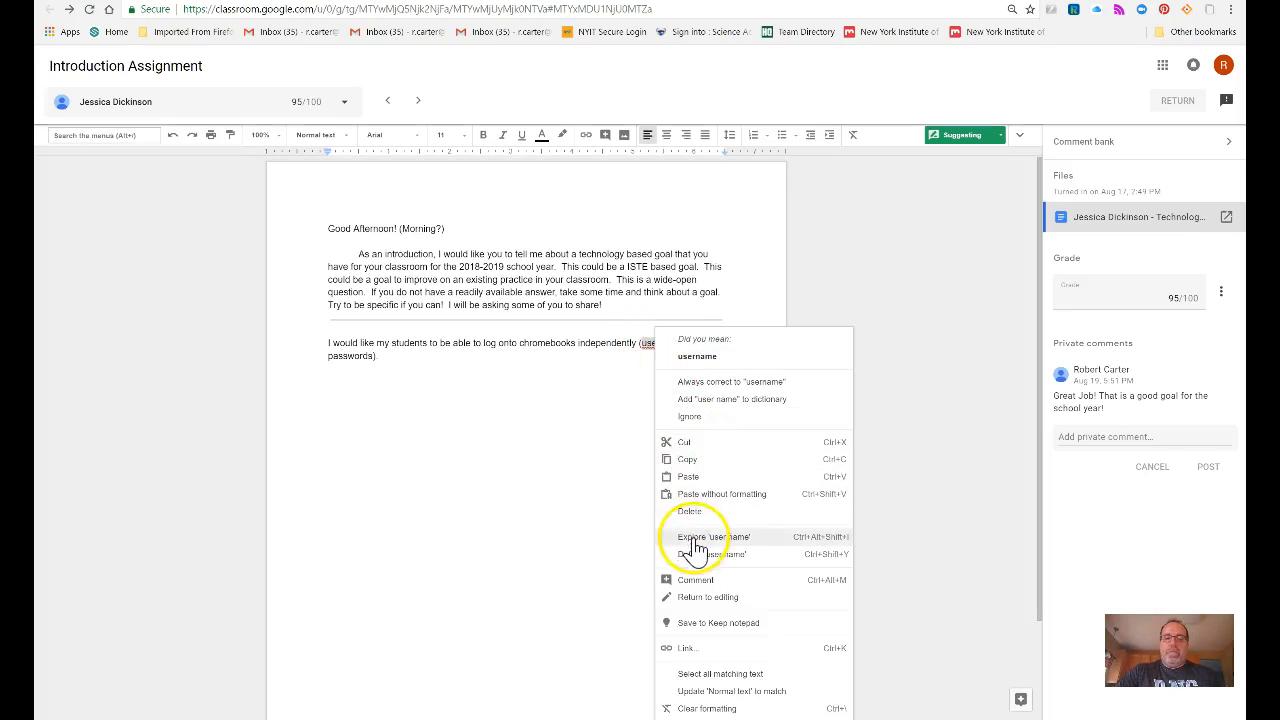
{"action": "left_click", "coordinate": [668, 581]}
{"action": "type", "text": "C"}
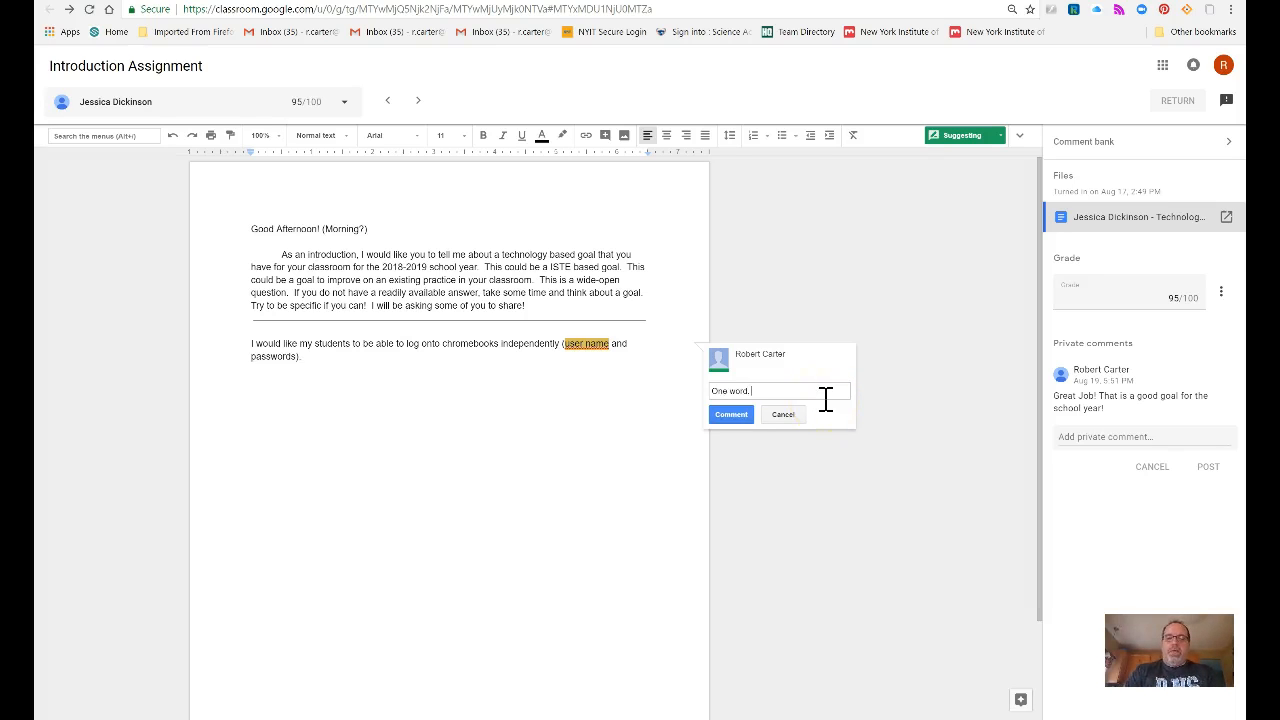
{"action": "left_click", "coordinate": [731, 416]}
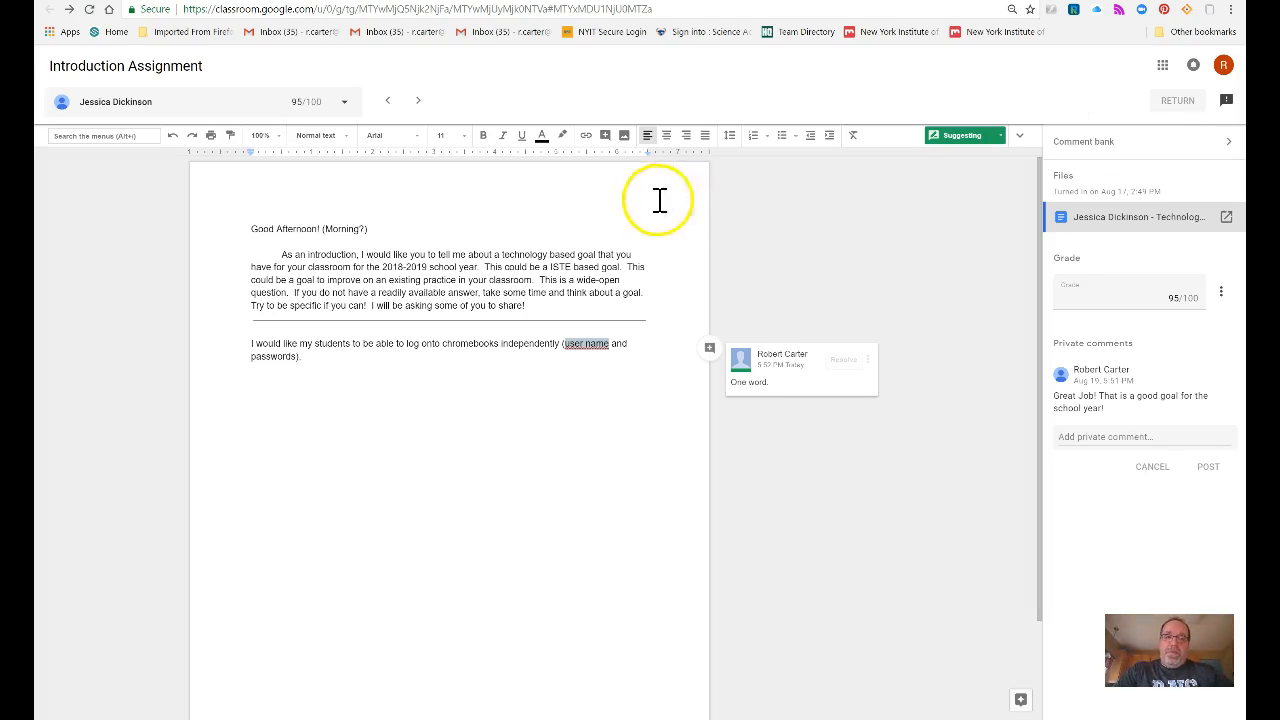
Step: Return to the Introduction Assignment's student work grid, now counting 22 turned in and 3 graded
{"action": "left_click", "coordinate": [252, 1]}
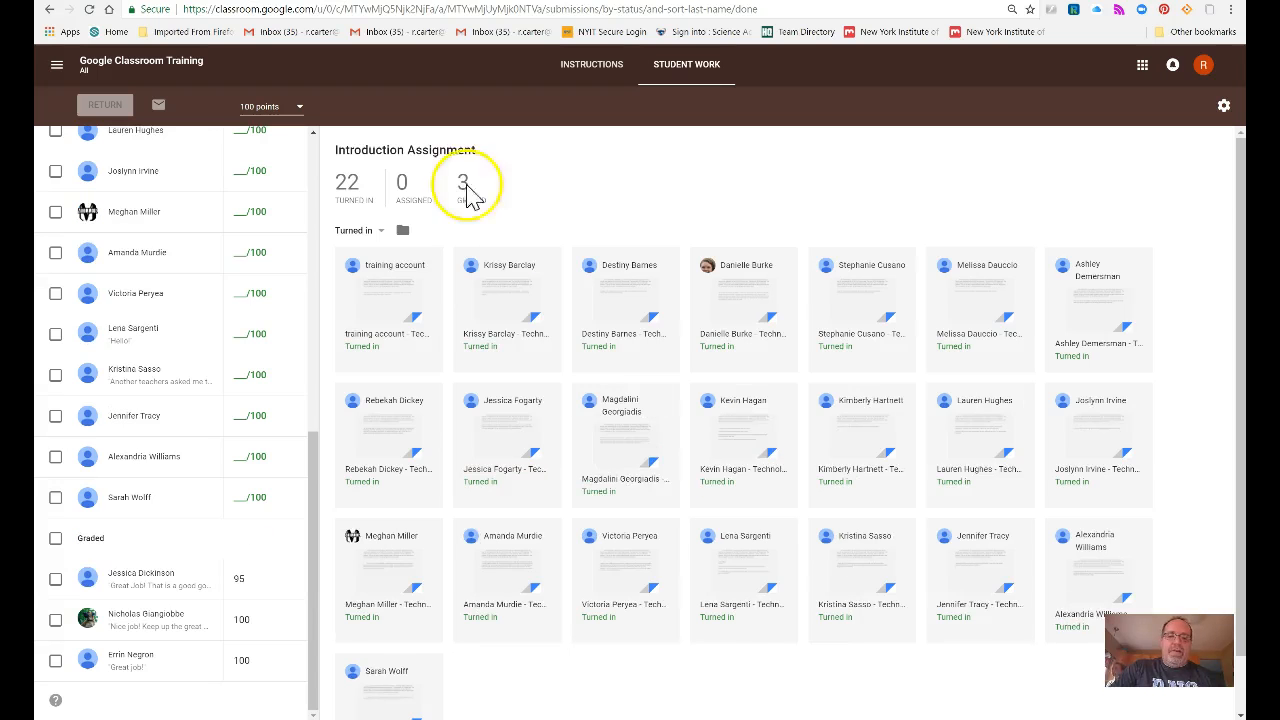
{"action": "scroll", "coordinate": [504, 373], "scroll_direction": "down", "scroll_amount": 1}
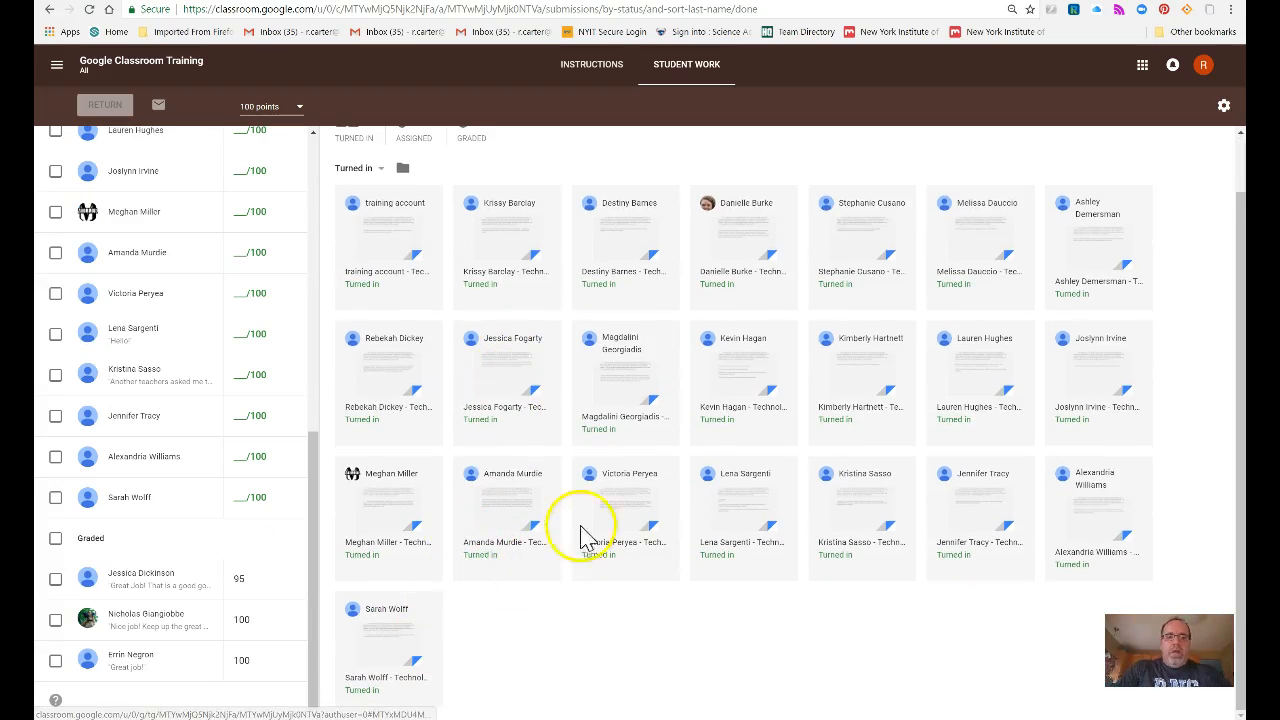
{"action": "scroll", "coordinate": [590, 520], "scroll_direction": "up", "scroll_amount": 1}
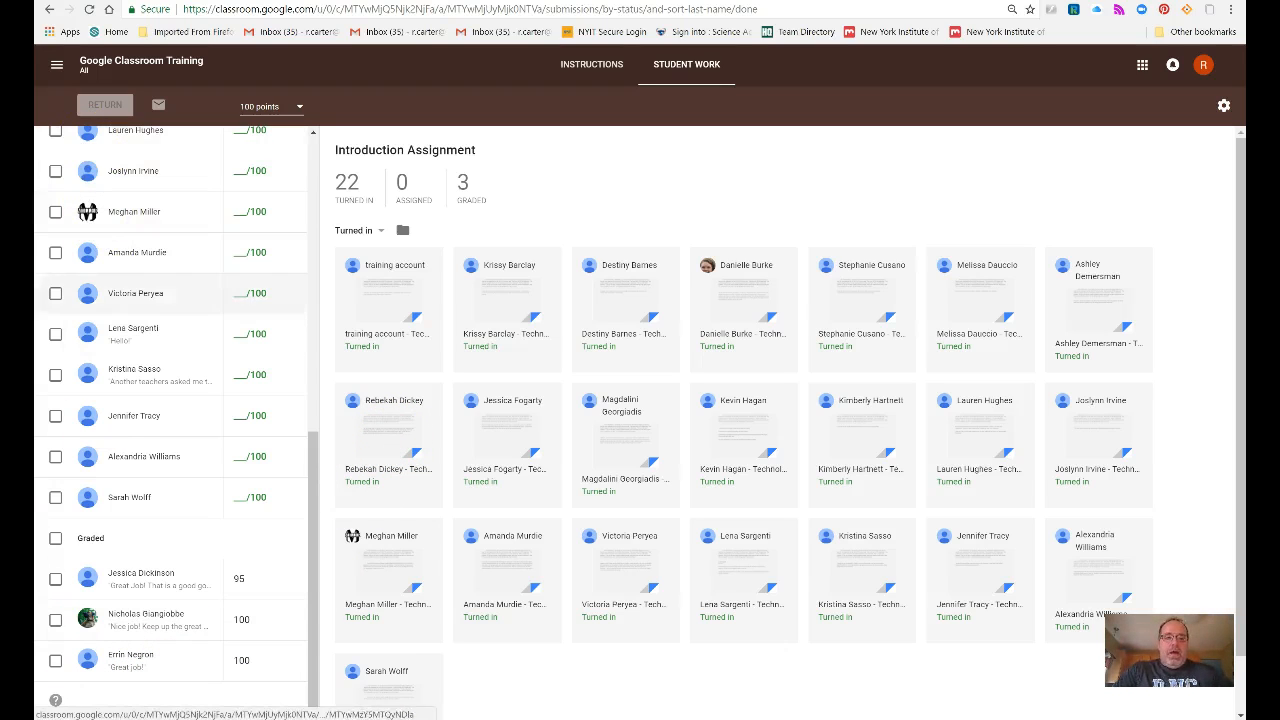
{"action": "left_click", "coordinate": [577, 72]}
{"action": "left_click", "coordinate": [605, 72]}
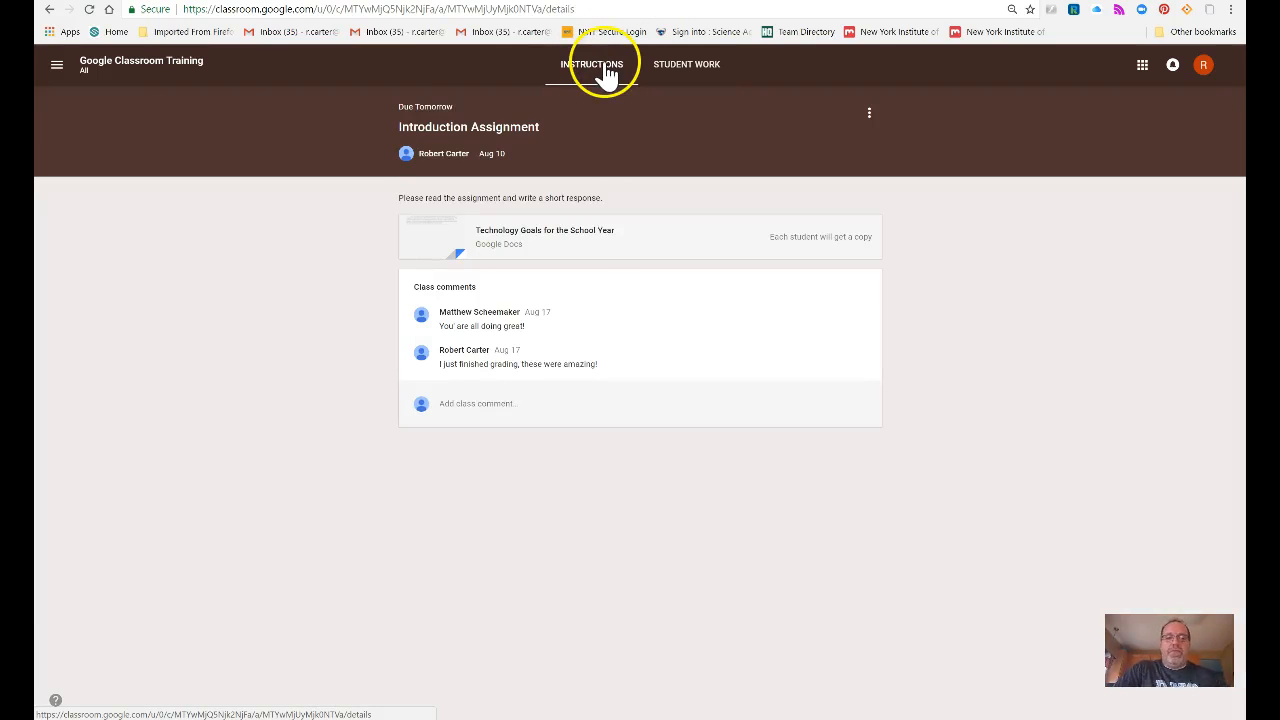
{"action": "left_click", "coordinate": [518, 406]}
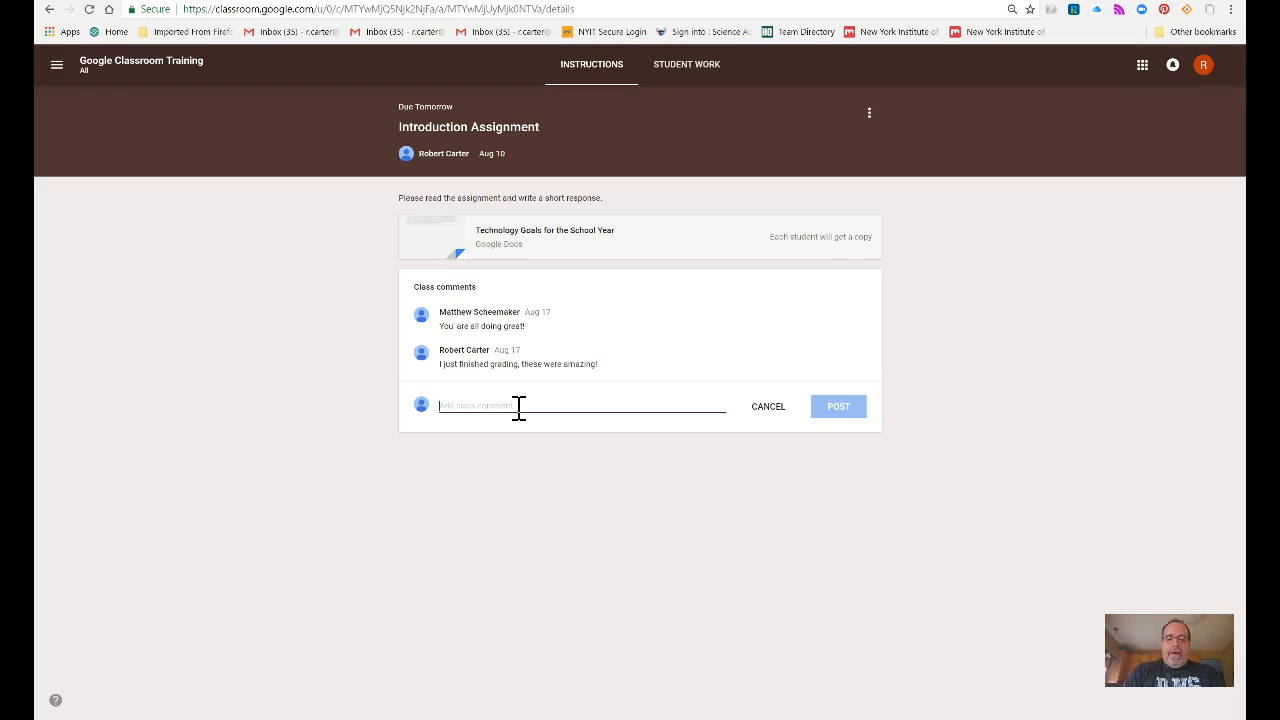
{"action": "type", "text": "Great job so far!"}
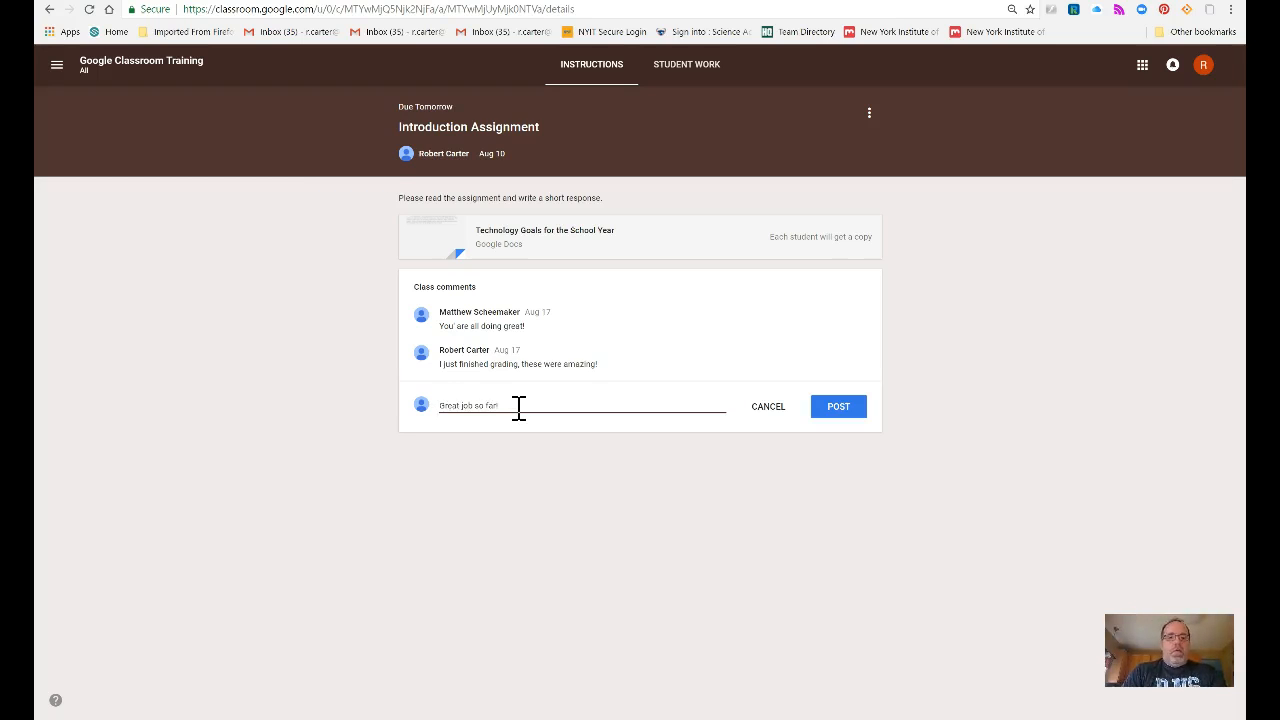
{"action": "key", "text": "BackSpace"}
{"action": "key", "text": "BackSpace"}
{"action": "key", "text": "BackSpace"}
{"action": "key", "text": "BackSpace"}
{"action": "key", "text": "BackSpace"}
{"action": "key", "text": "BackSpace"}
{"action": "key", "text": "BackSpace"}
{"action": "key", "text": "BackSpace"}
{"action": "key", "text": "BackSpace"}
{"action": "key", "text": "BackSpace"}
{"action": "key", "text": "BackSpace"}
{"action": "key", "text": "BackSpace"}
{"action": "key", "text": "BackSpace"}
{"action": "key", "text": "BackSpace"}
{"action": "key", "text": "BackSpace"}
{"action": "key", "text": "BackSpace"}
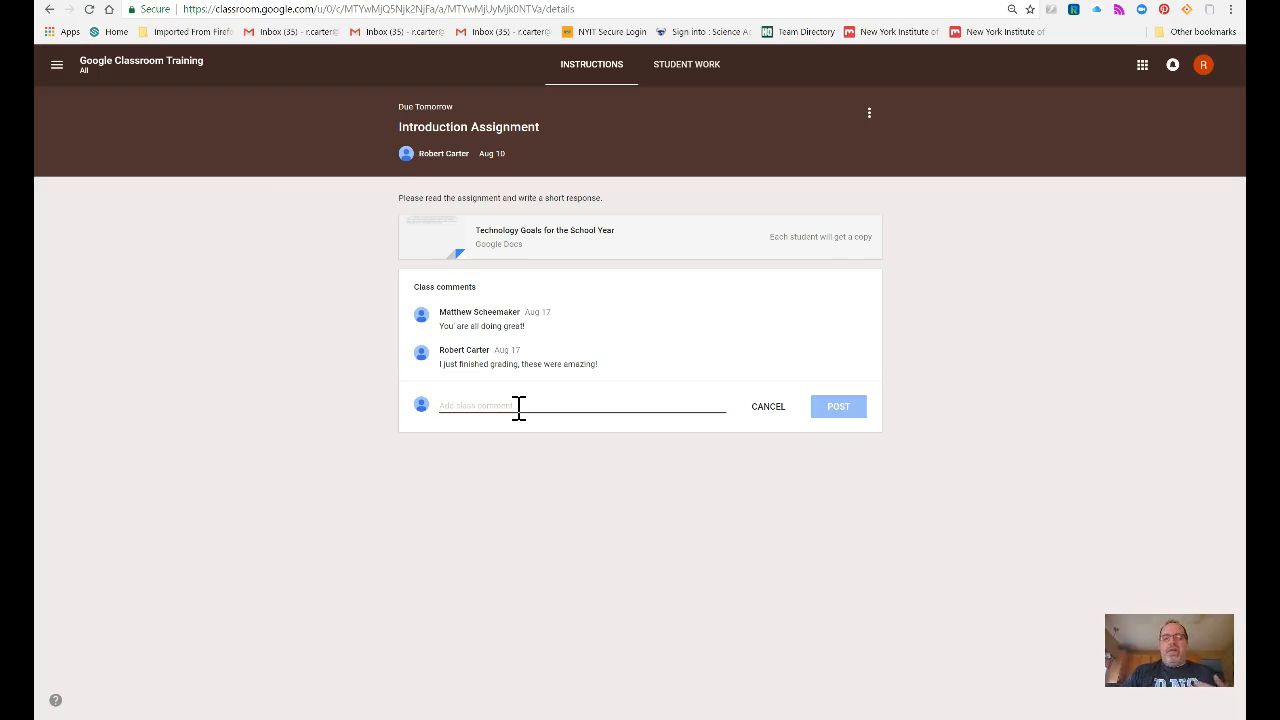
{"action": "left_click", "coordinate": [657, 75]}
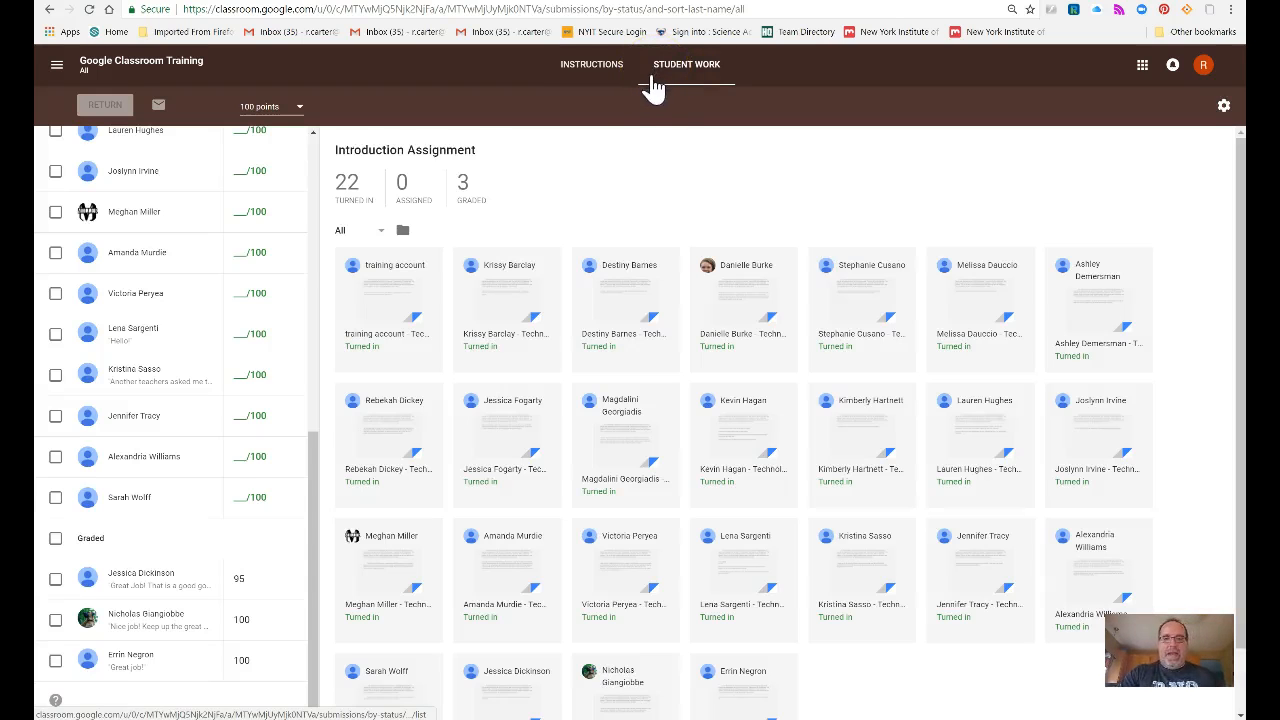
Step: Post the class comment 'Be careful with spelling, it is important that we run spell checks!' on the assignment
{"action": "left_click", "coordinate": [591, 80]}
{"action": "left_click", "coordinate": [545, 406]}
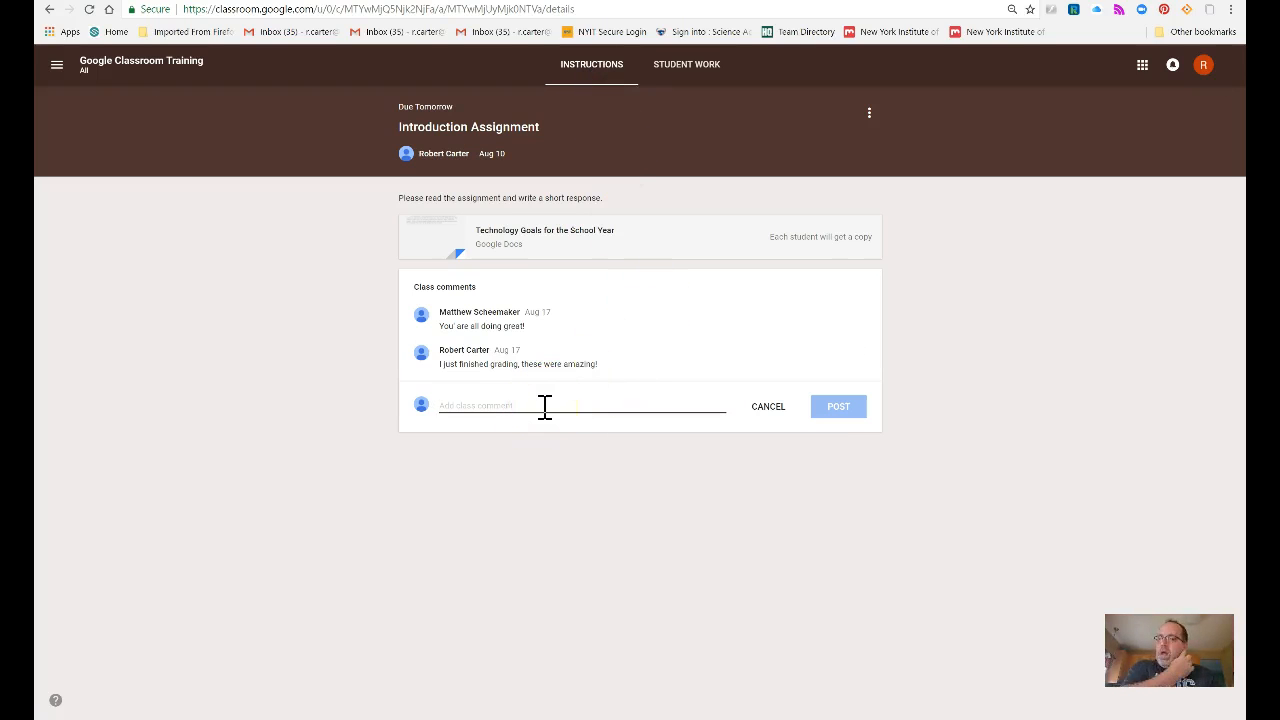
{"action": "type", "text": "Bc card"}
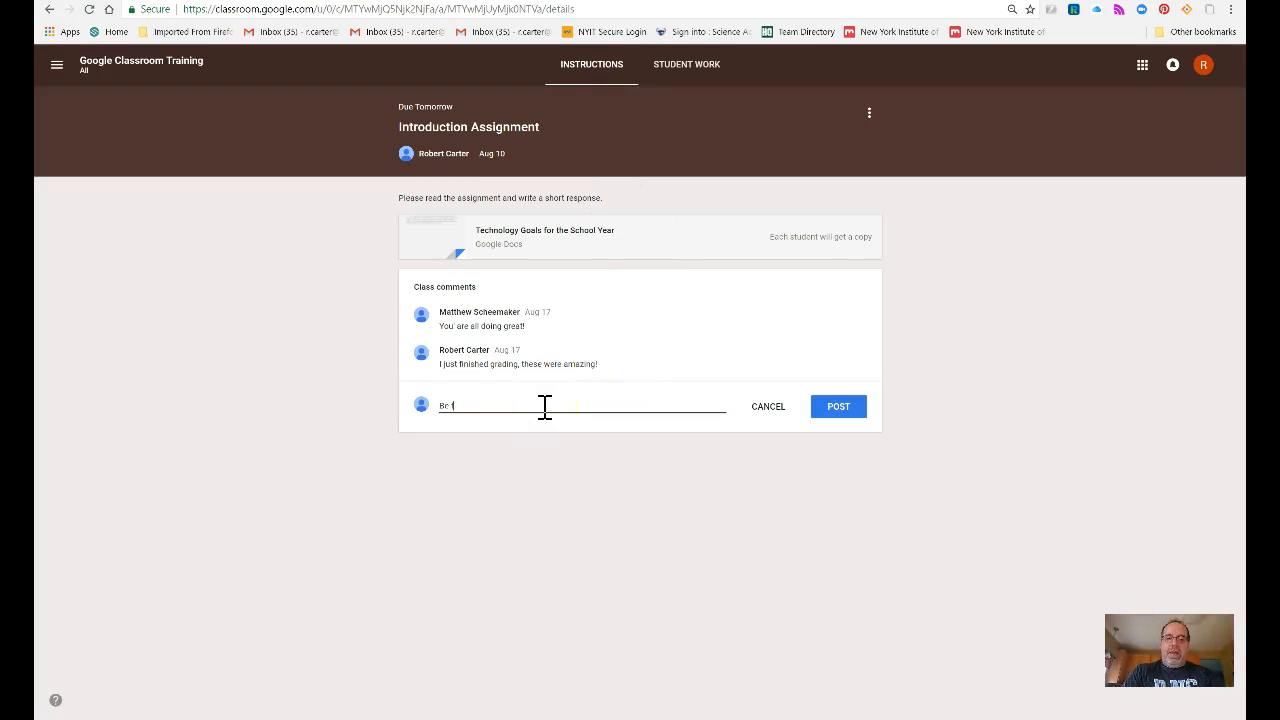
{"action": "type", "text": "ful with s"}
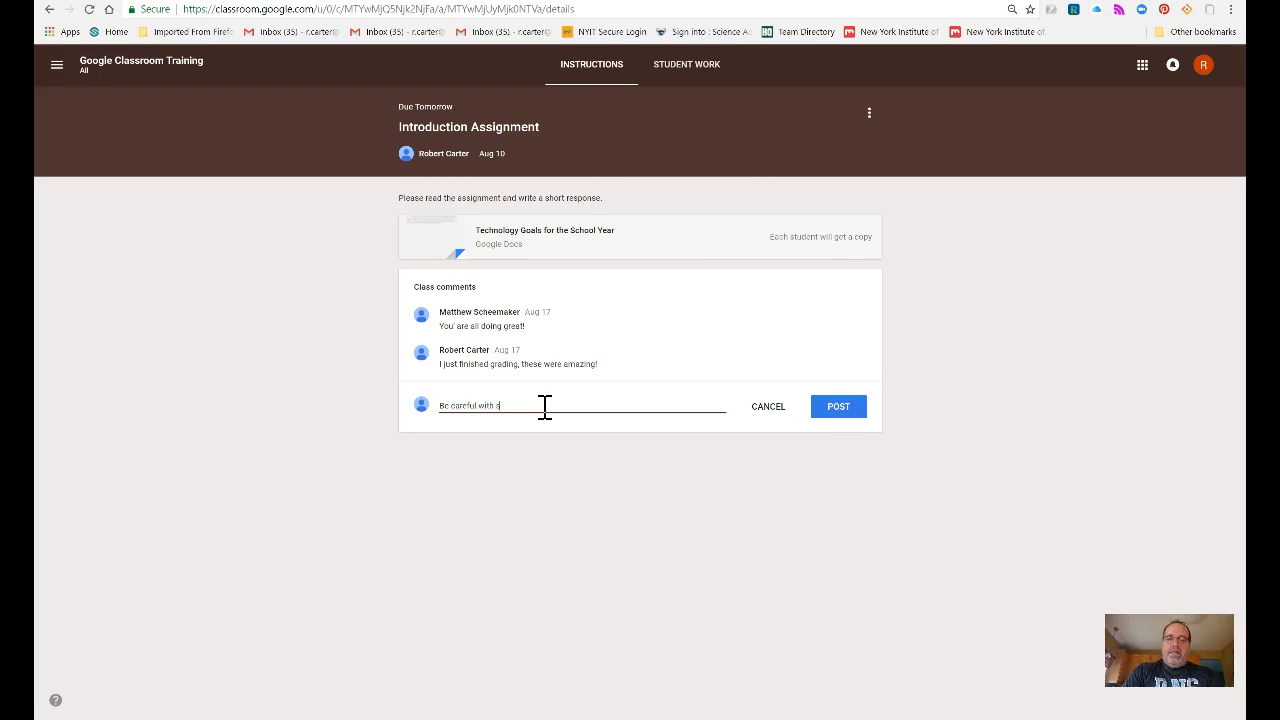
{"action": "type", "text": "pelling, it is"}
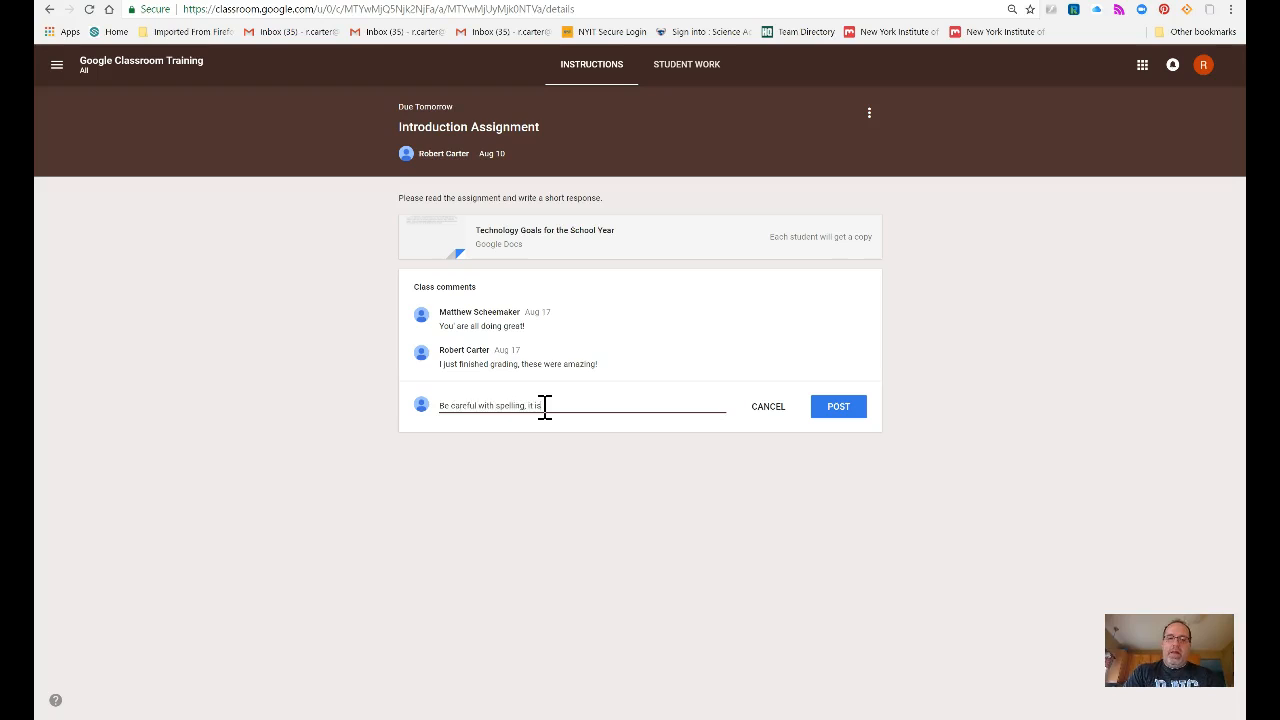
{"action": "type", "text": " important that we"}
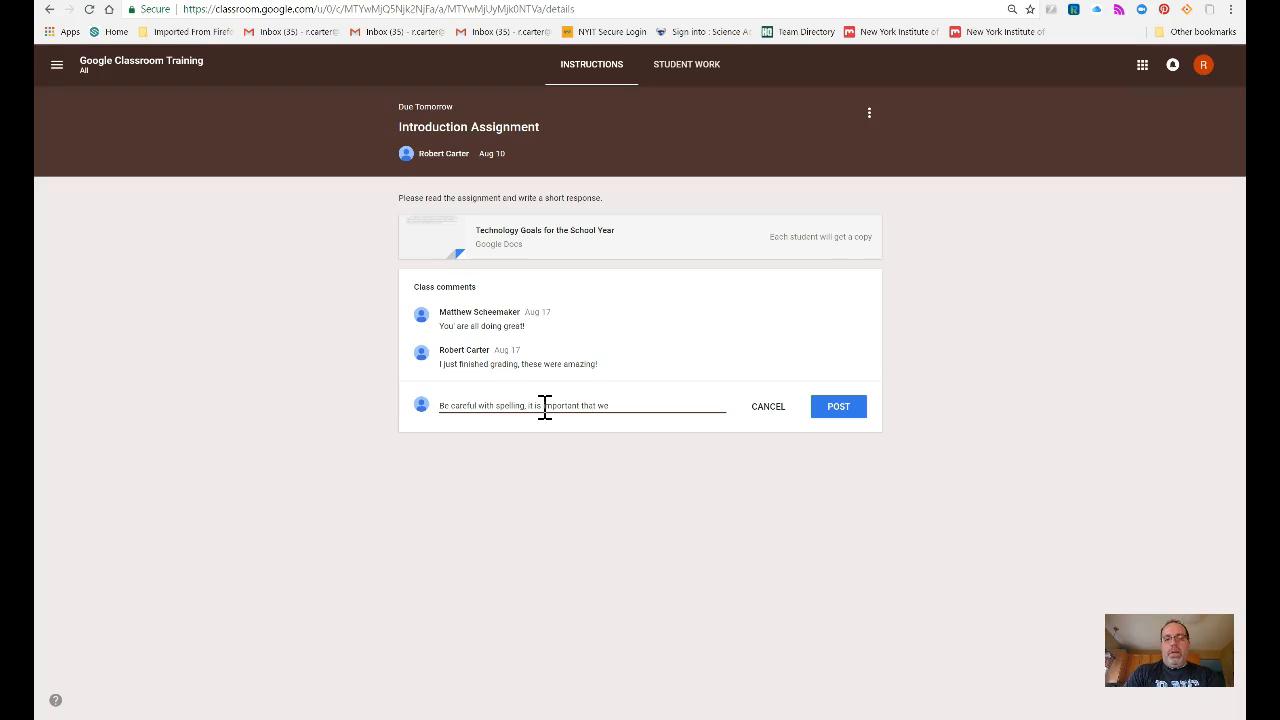
{"action": "type", "text": " run spell checks!"}
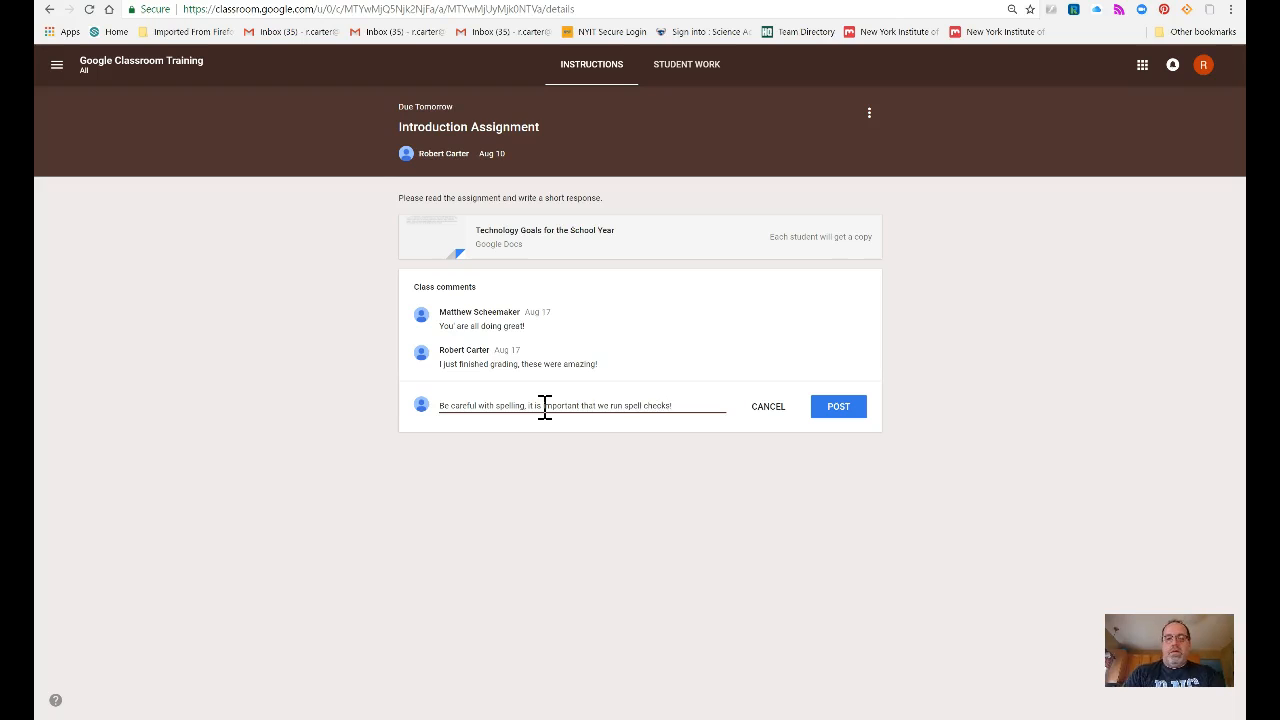
{"action": "left_click", "coordinate": [631, 405]}
{"action": "left_click", "coordinate": [836, 410]}
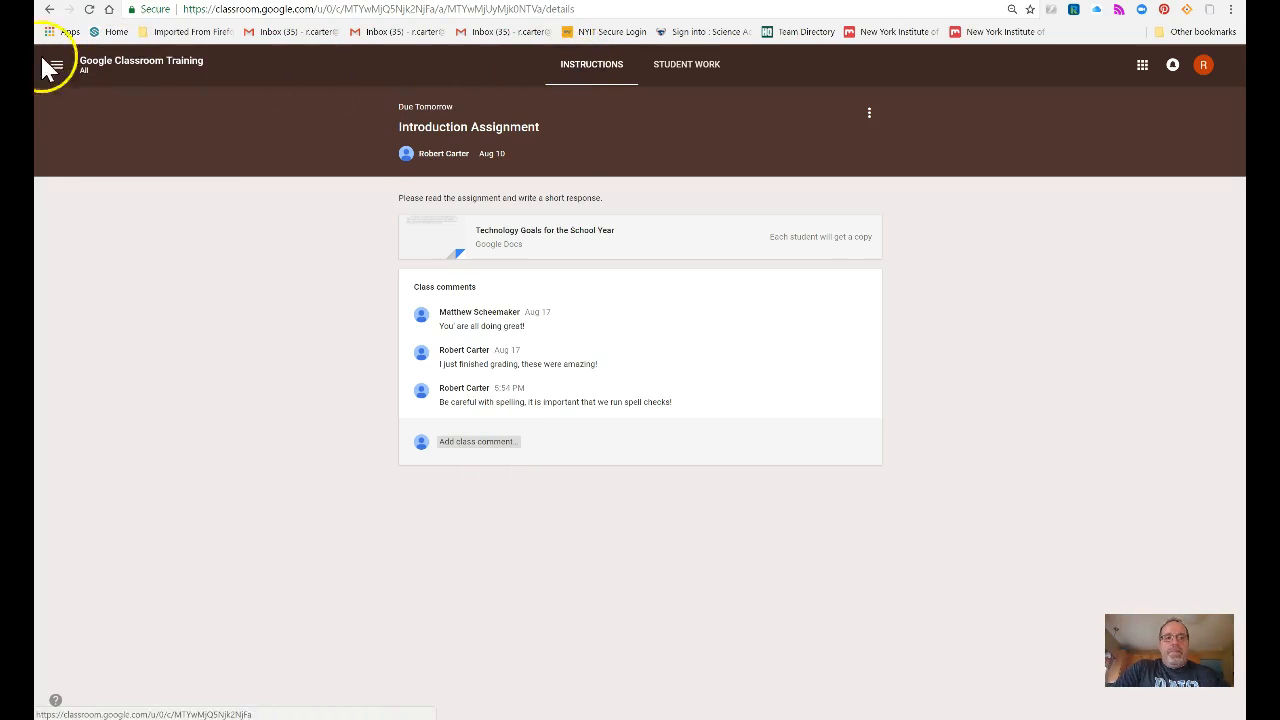
Step: Open the class People page, select all students to view the Actions menu, then deselect them
{"action": "left_click", "coordinate": [122, 66]}
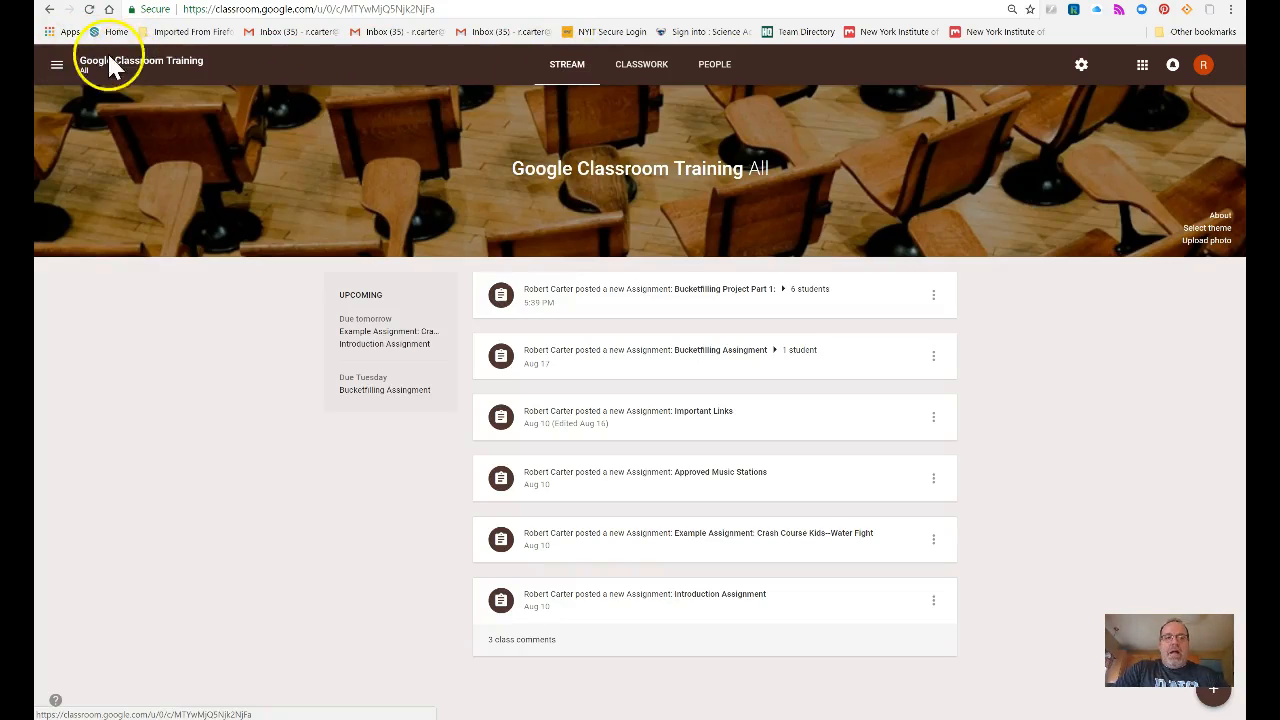
{"action": "left_click", "coordinate": [724, 76]}
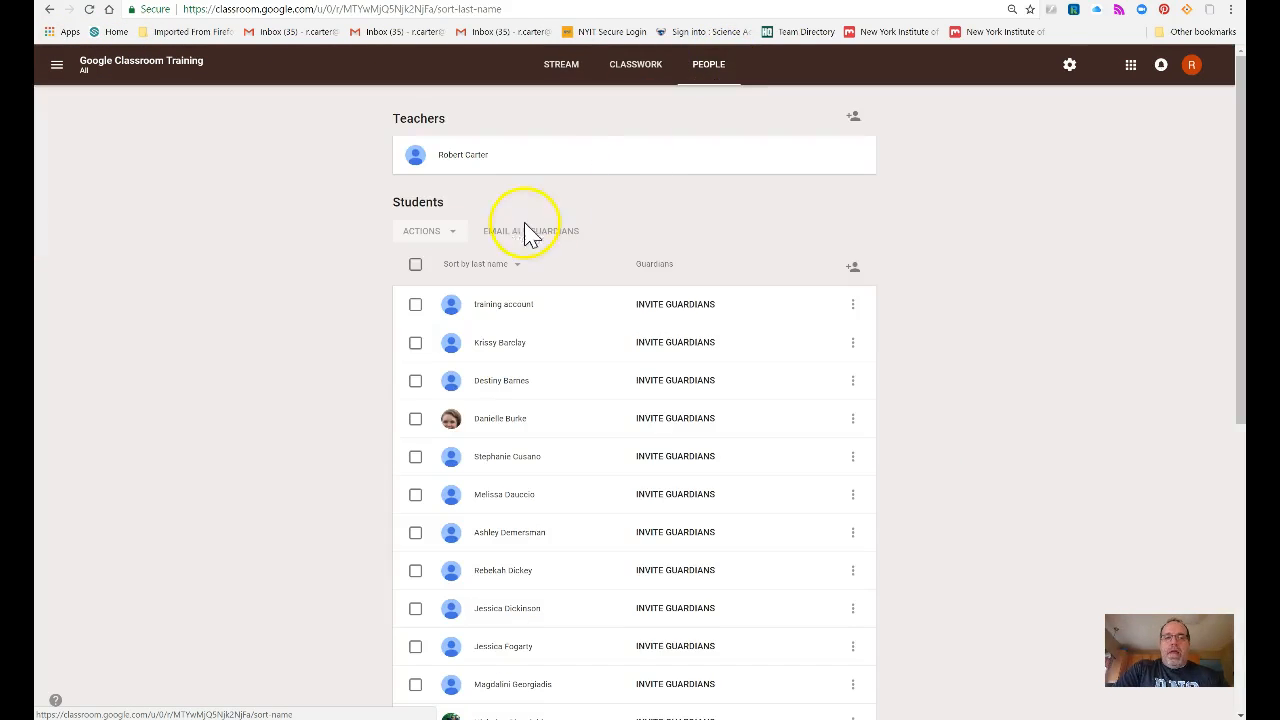
{"action": "left_click", "coordinate": [415, 265]}
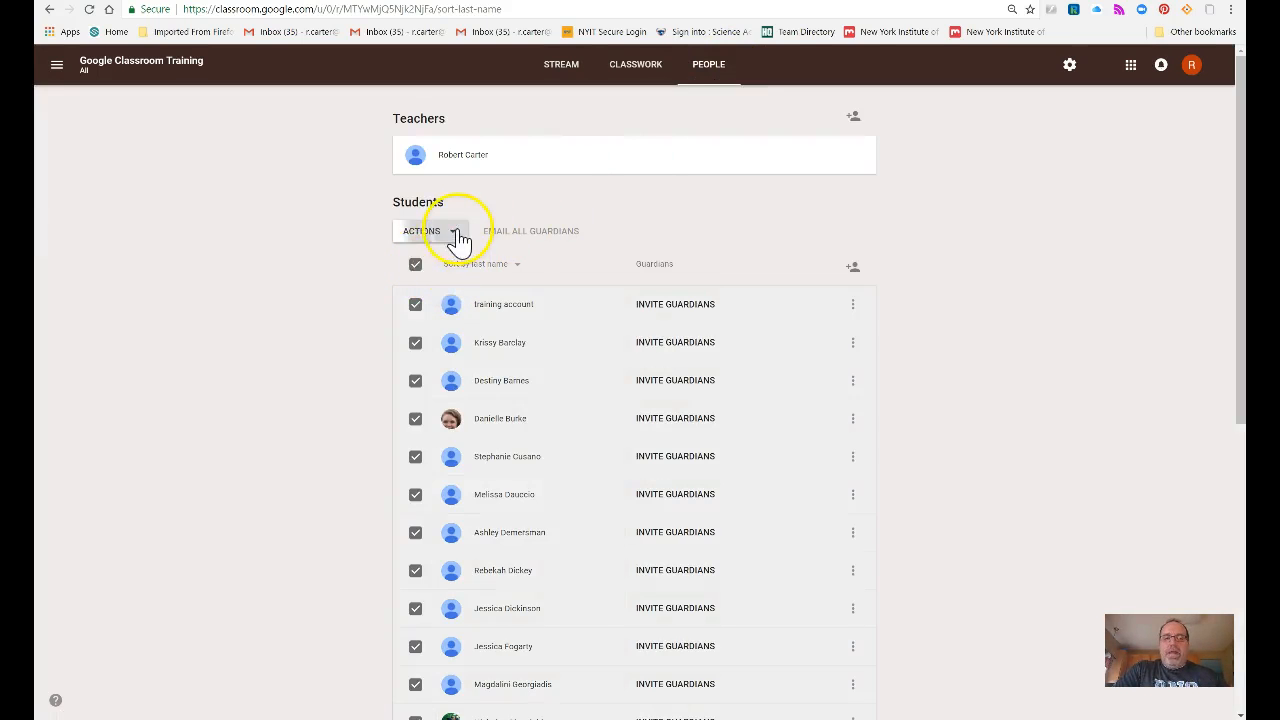
{"action": "left_click", "coordinate": [452, 232]}
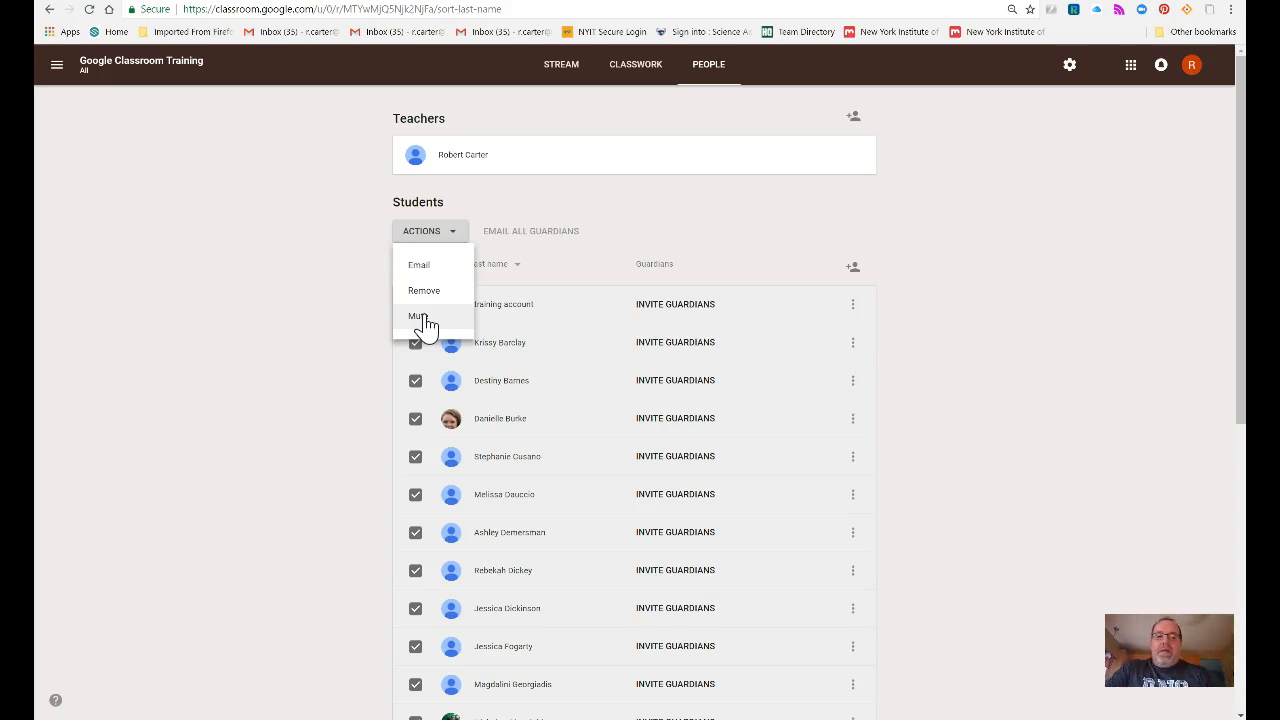
{"action": "left_click", "coordinate": [346, 322]}
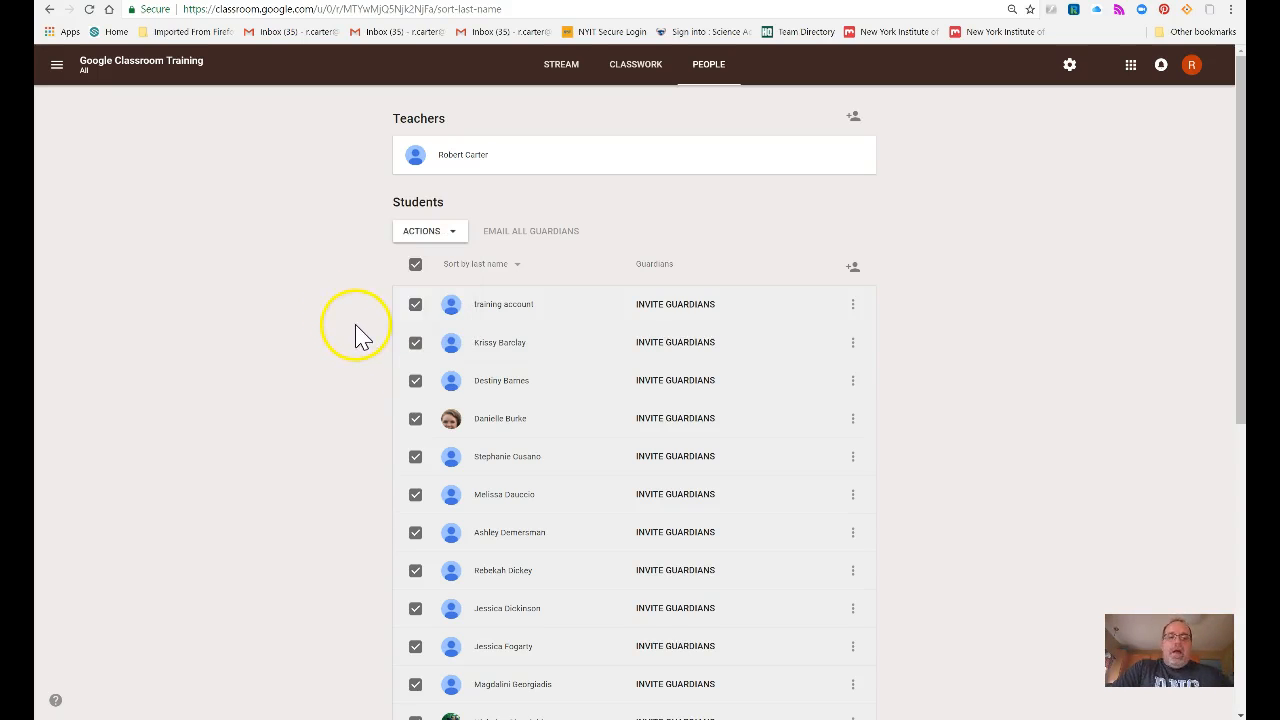
{"action": "left_click", "coordinate": [421, 266]}
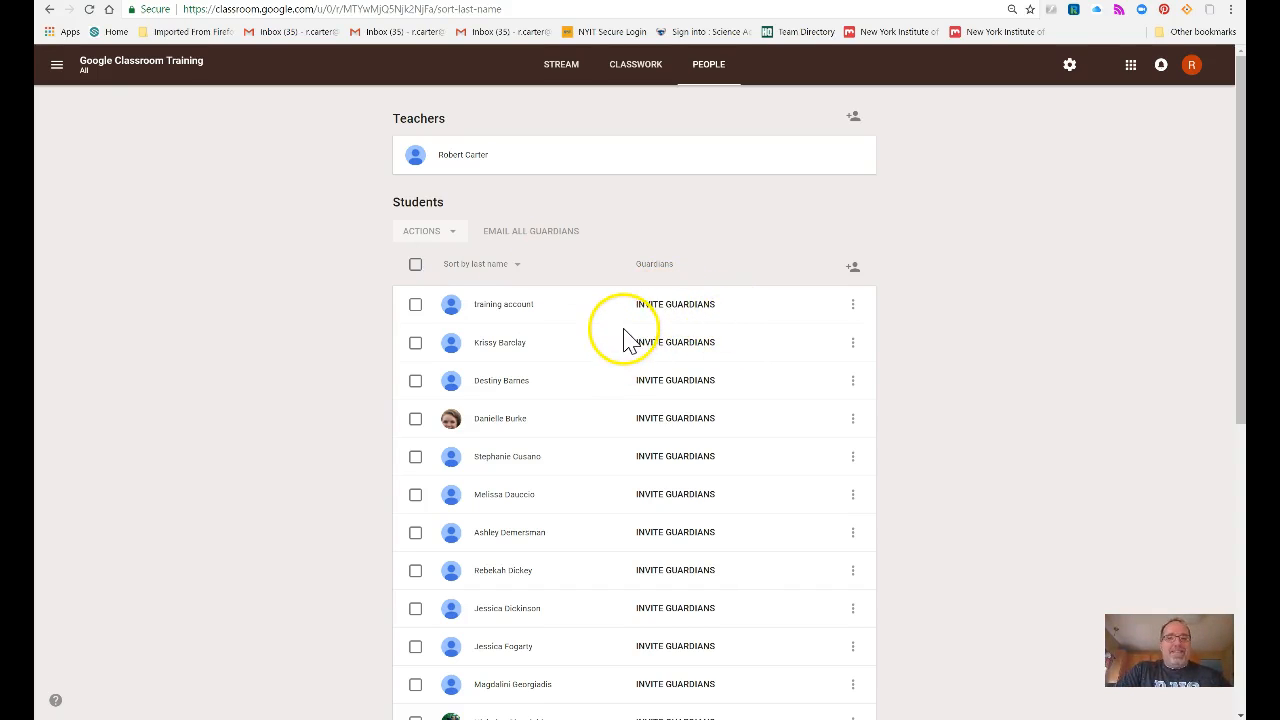
Step: Invite a guardian by email for the first student and add the class to guardian email summaries
{"action": "left_click", "coordinate": [676, 316]}
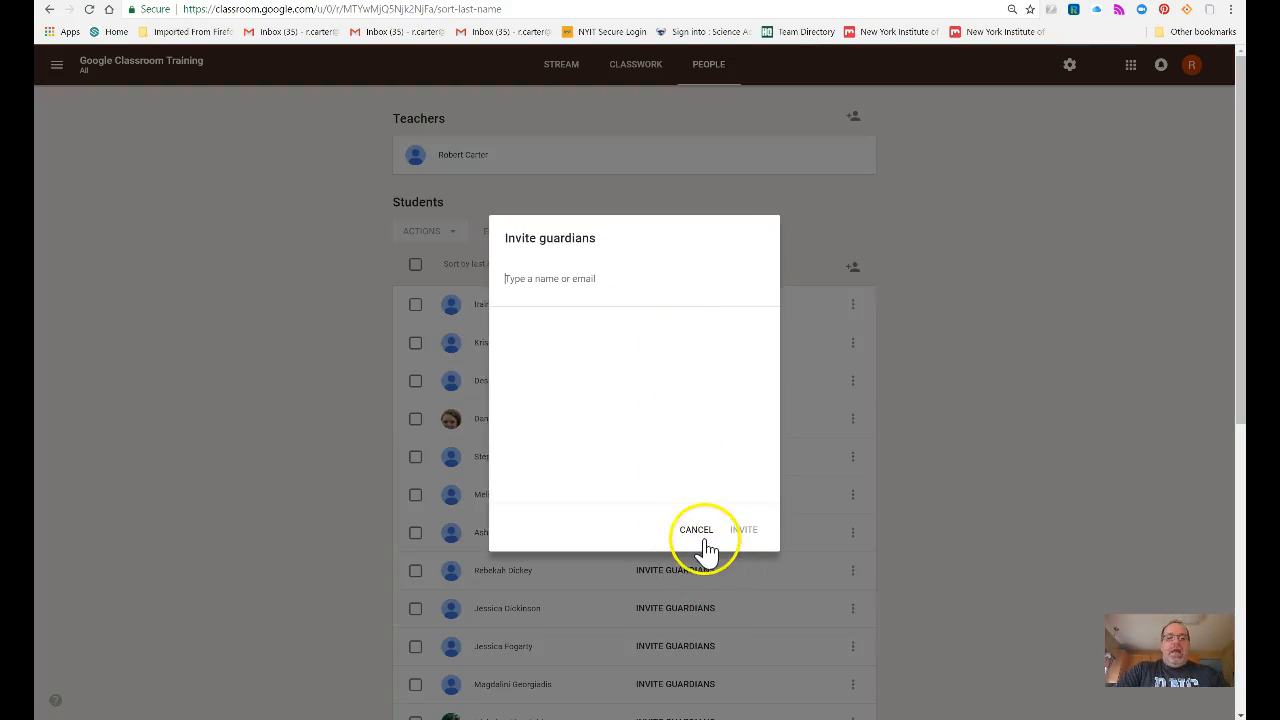
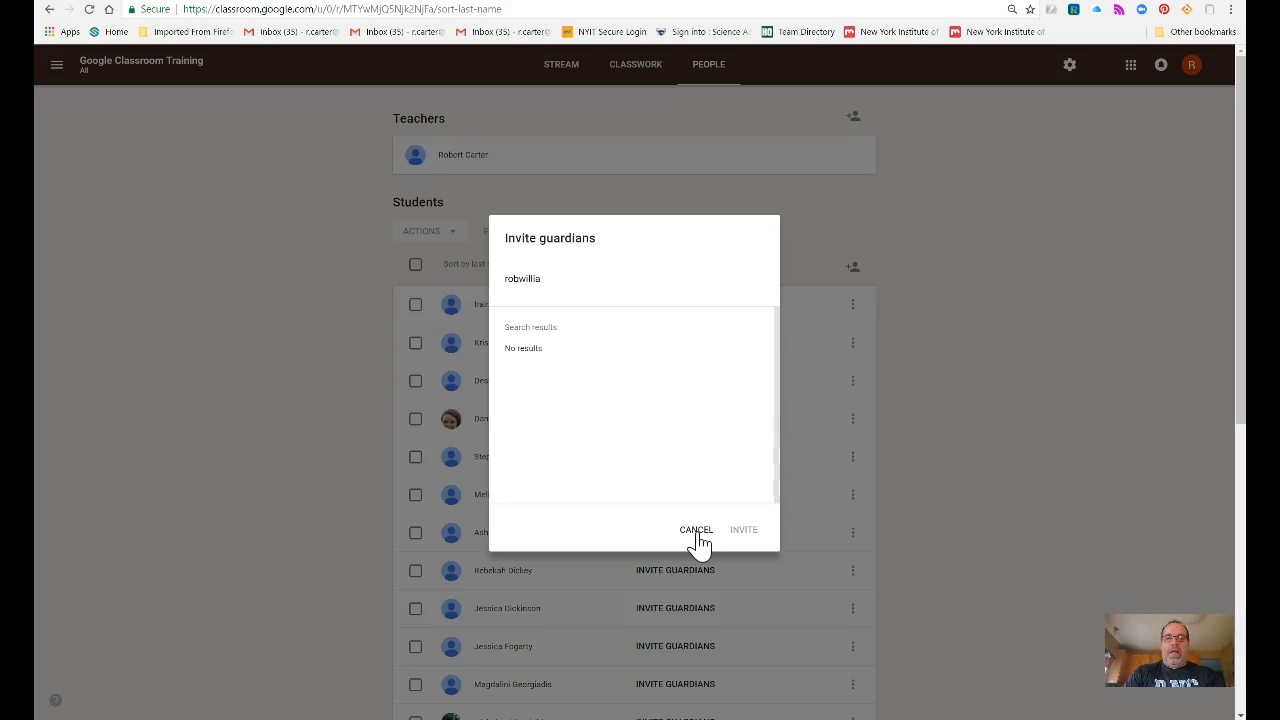
{"action": "left_click", "coordinate": [607, 362]}
{"action": "left_click", "coordinate": [738, 529]}
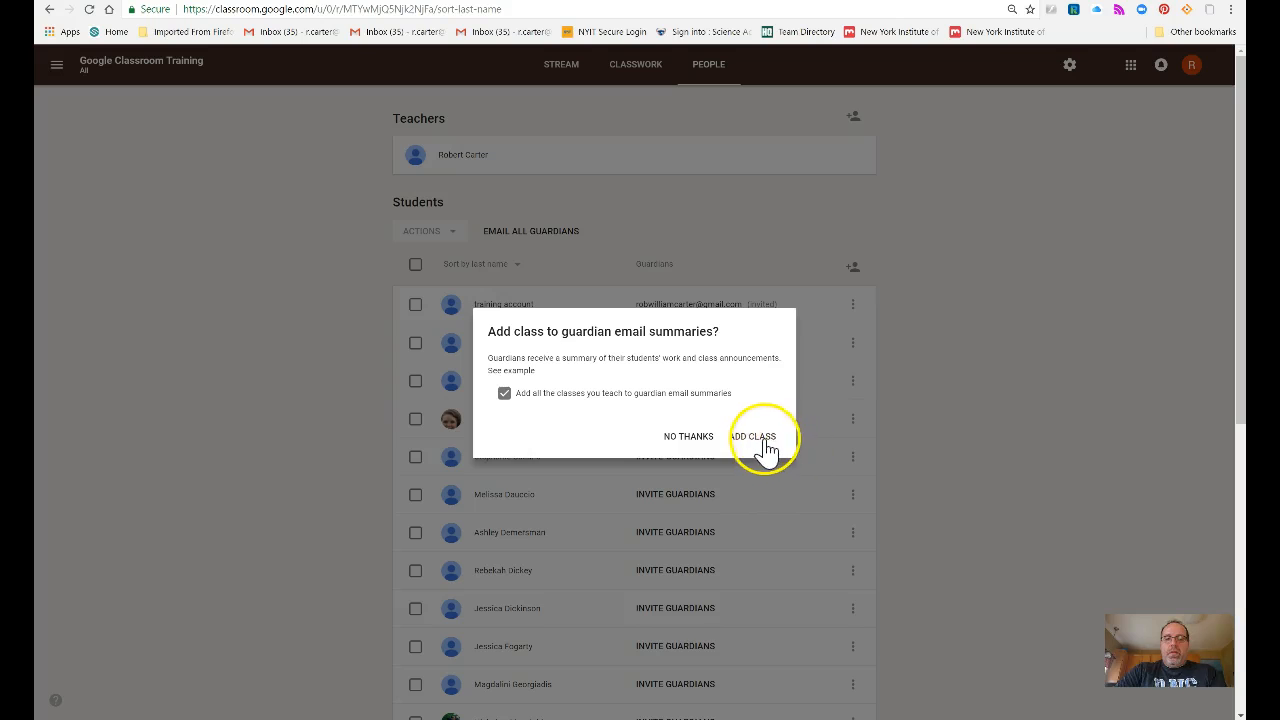
{"action": "left_click", "coordinate": [752, 437]}
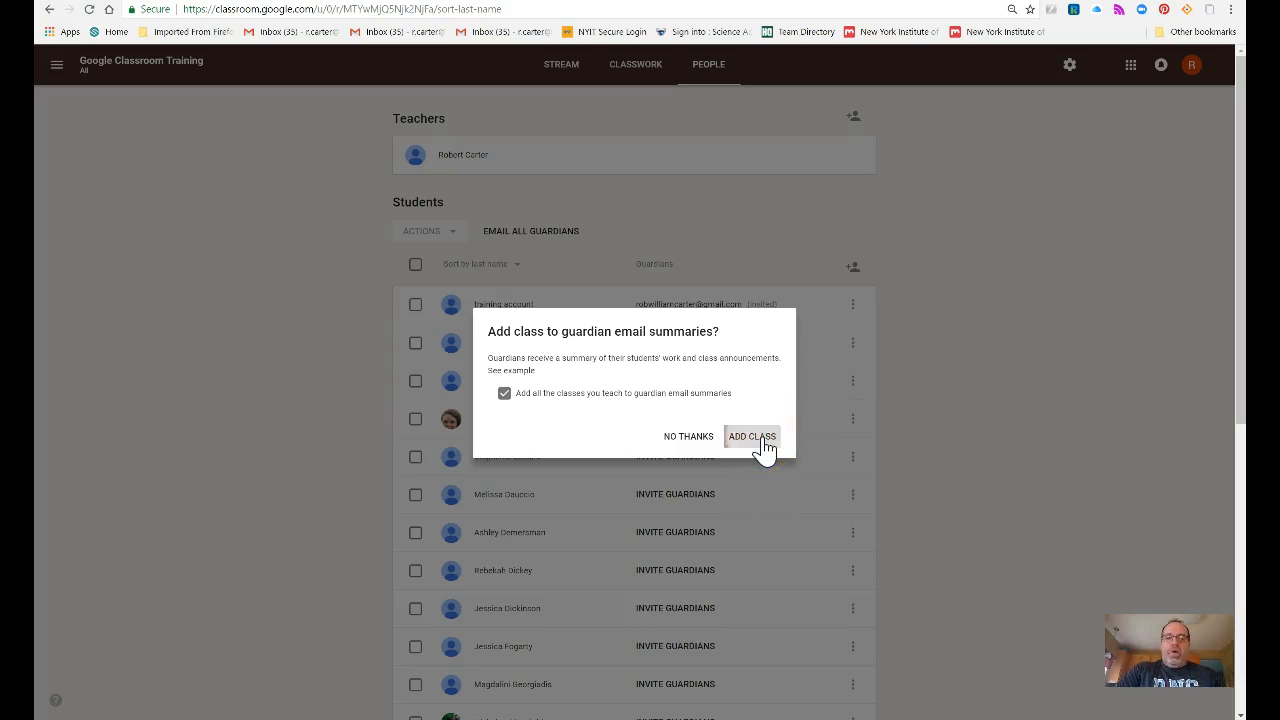